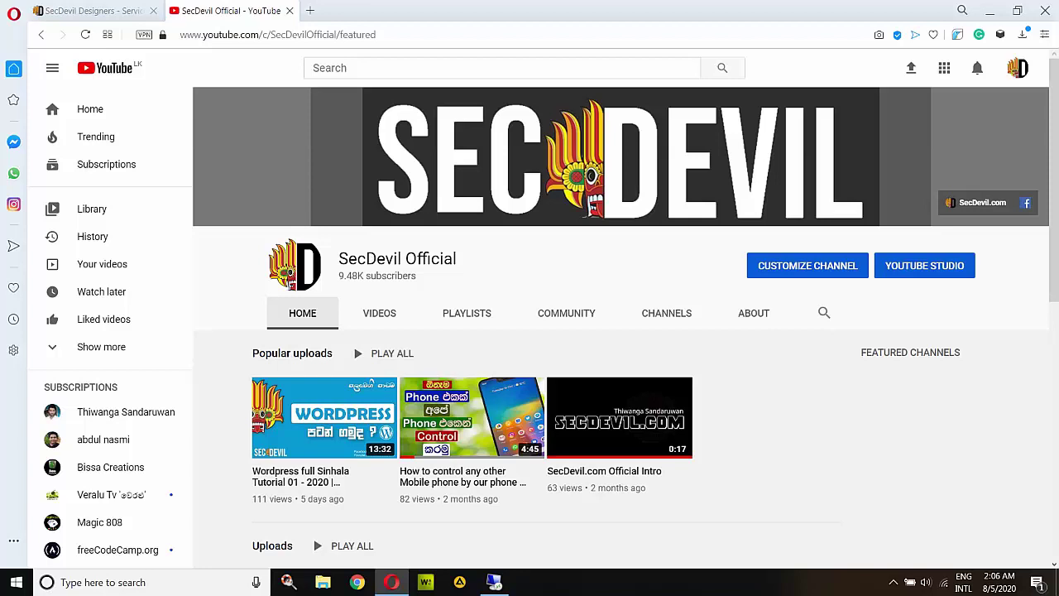
Close the YouTube channel page, look over the SecDevil Designers home page, and open the site's WordPress dashboard.
left_click(290, 10)
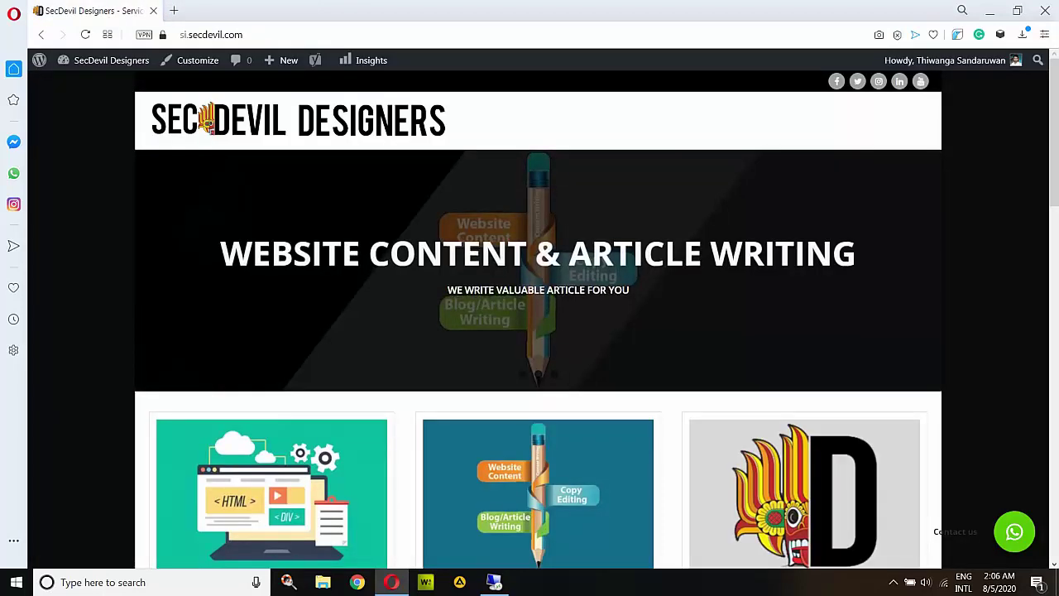
scroll(538, 319, "down", 10)
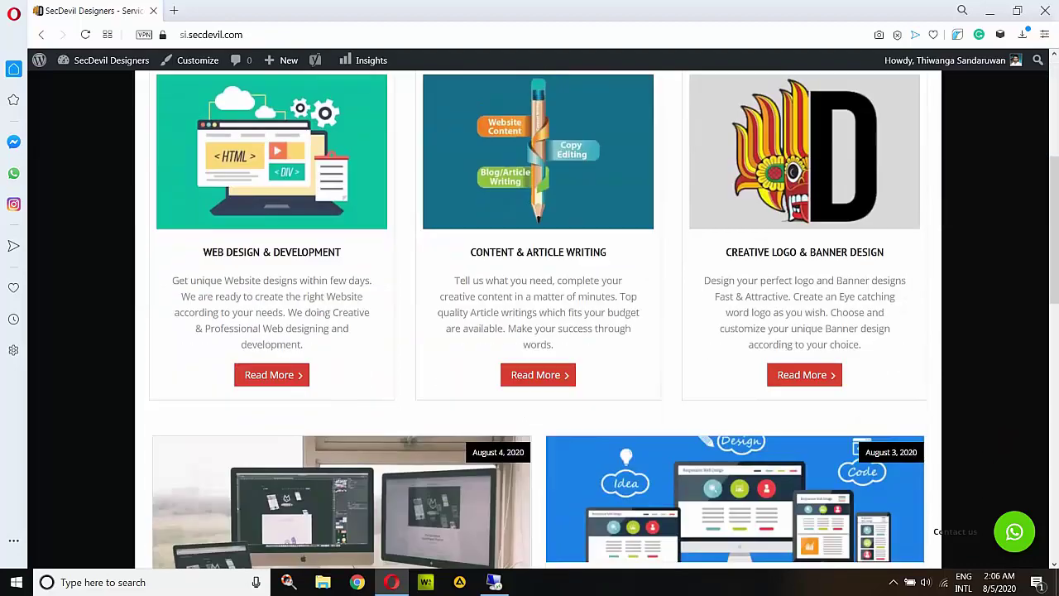
scroll(538, 319, "up", 10)
scroll(538, 319, "down", 1)
scroll(537, 320, "up", 2)
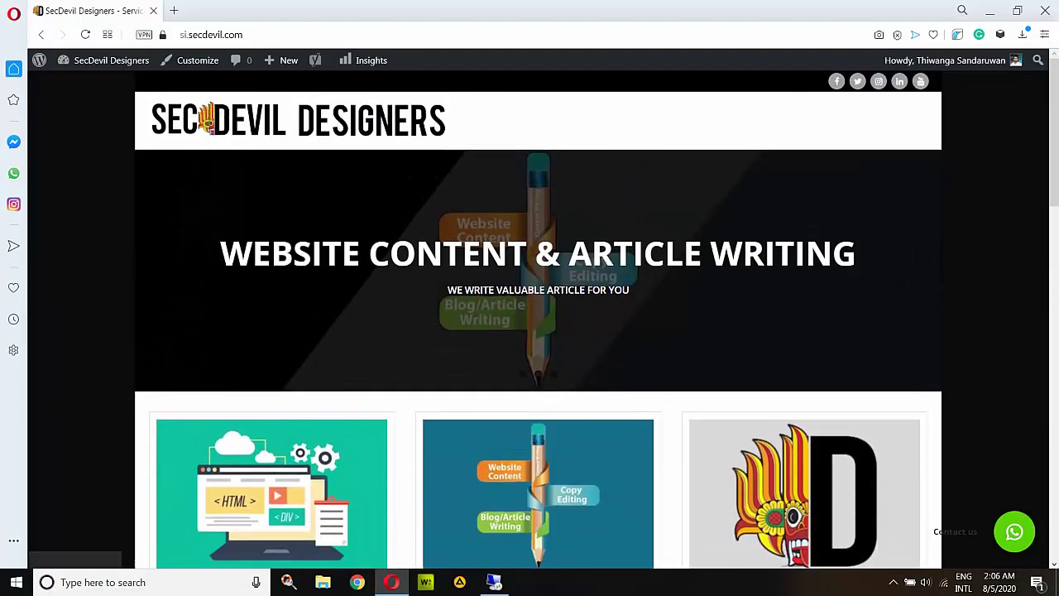
mouse_move(107, 61)
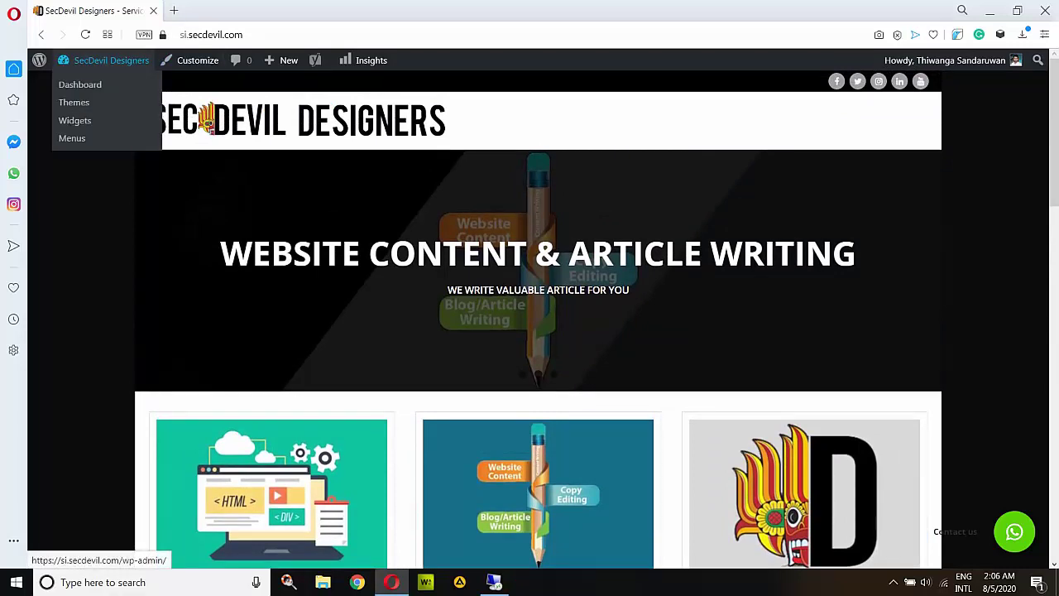
left_click(78, 82)
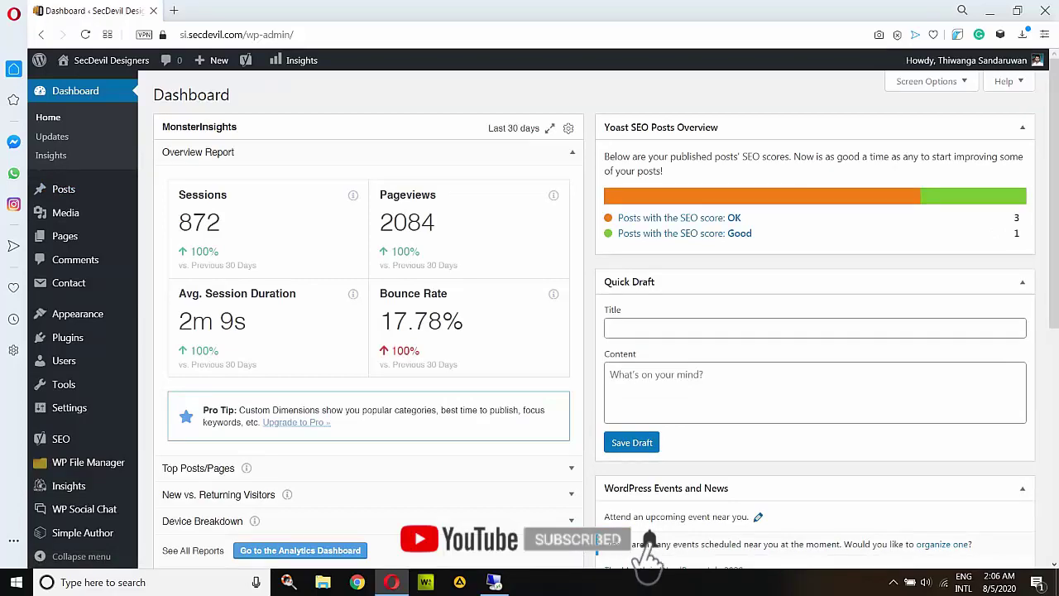
Look through the dashboard widgets, including the MonsterInsights report, Yoast SEO overview, site health and Quick Draft.
scroll(530, 331, "down", 1)
scroll(530, 331, "up", 1)
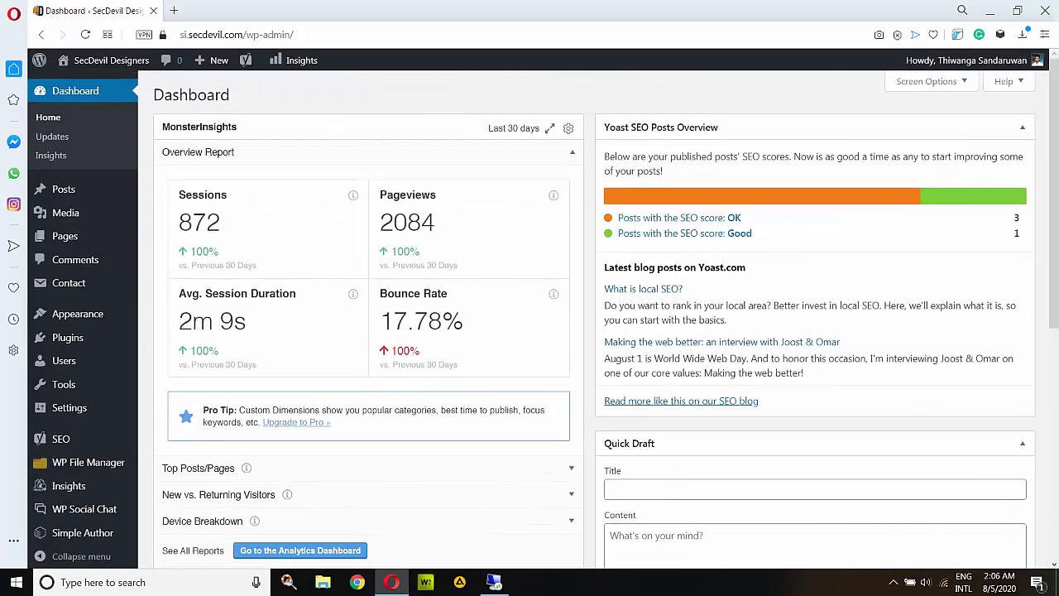
scroll(529, 331, "down", 2)
scroll(246, 190, "down", 2)
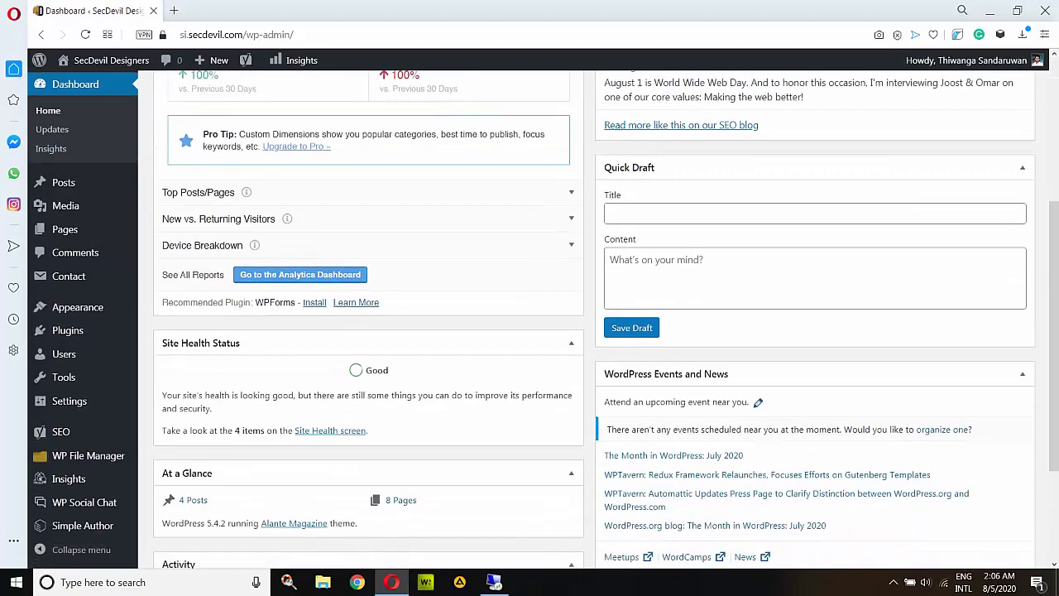
scroll(245, 190, "up", 4)
scroll(246, 190, "down", 3)
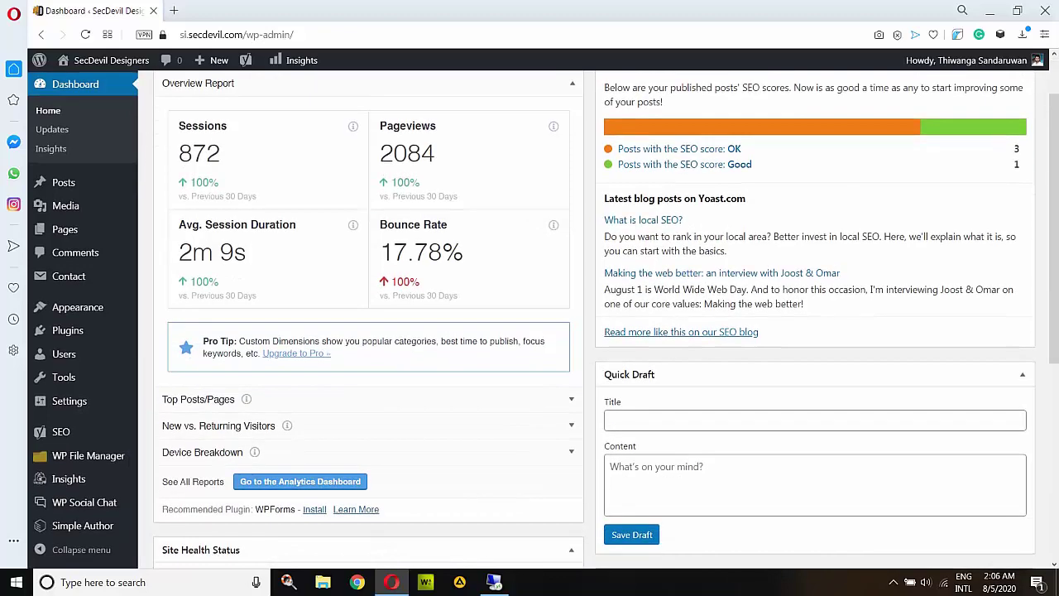
scroll(543, 320, "up", 1)
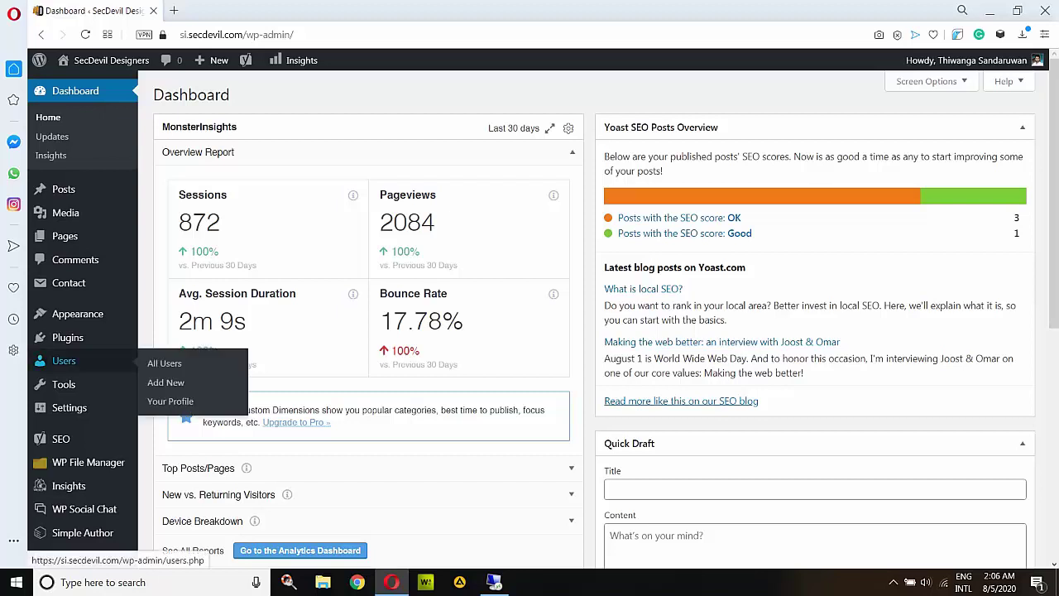
Open the site's General Settings page.
scroll(64, 368, "down", 1)
mouse_move(68, 400)
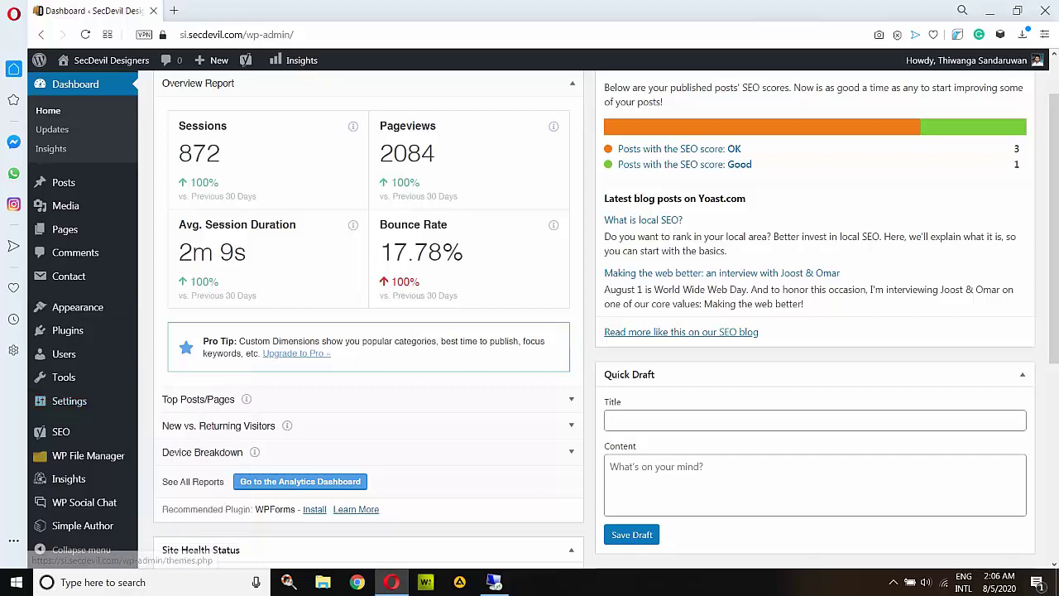
scroll(66, 207, "up", 1)
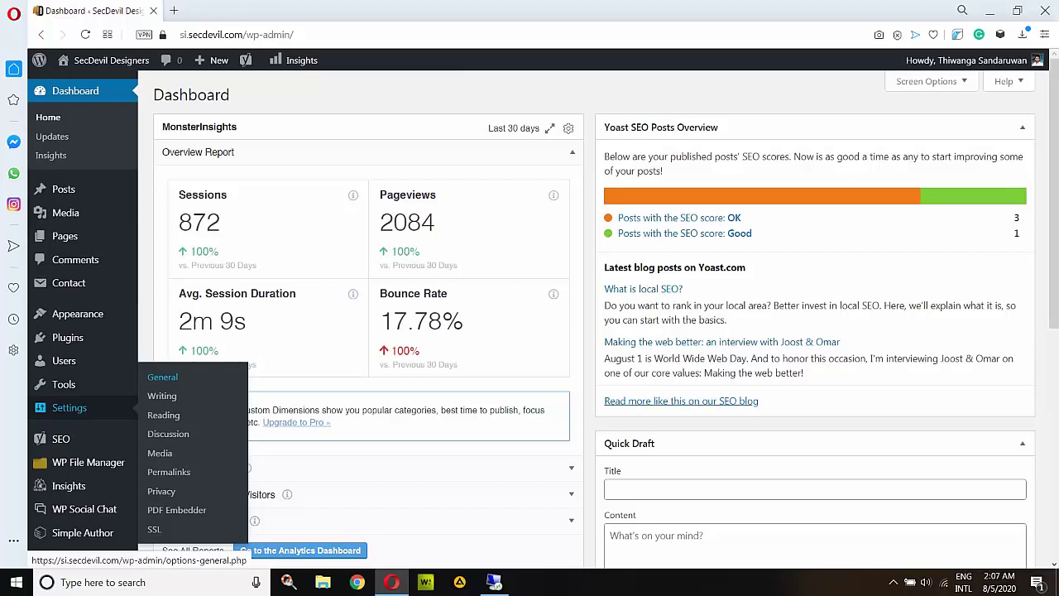
left_click(162, 376)
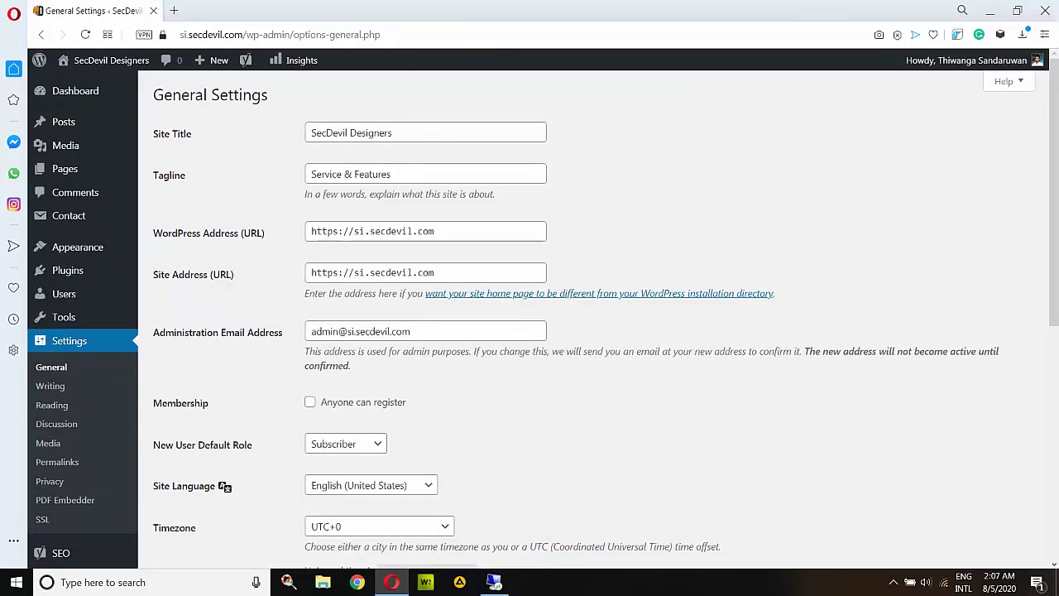
Examine the Site Title and Tagline entries in General Settings.
left_click(392, 133)
left_click_drag(392, 132, 311, 132)
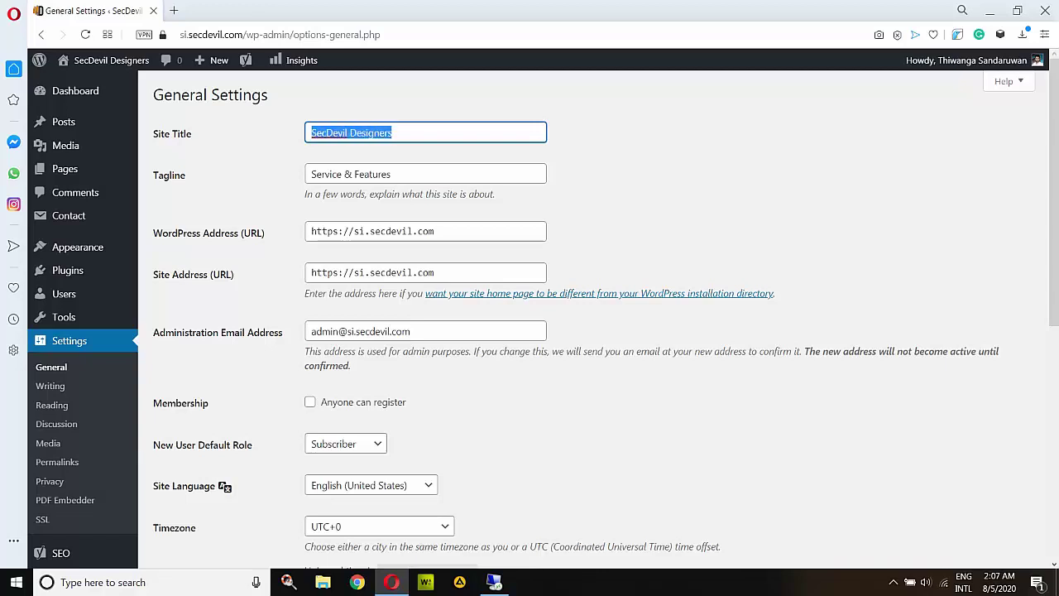
left_click(392, 132)
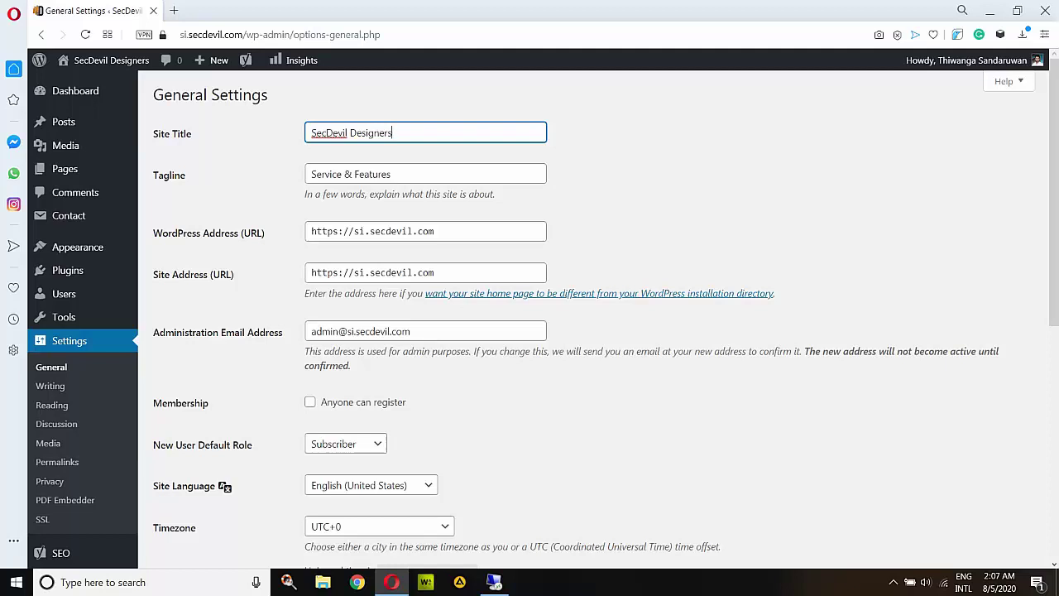
left_click_drag(392, 132, 311, 133)
left_click(344, 132)
key("Home")
key("shift+End")
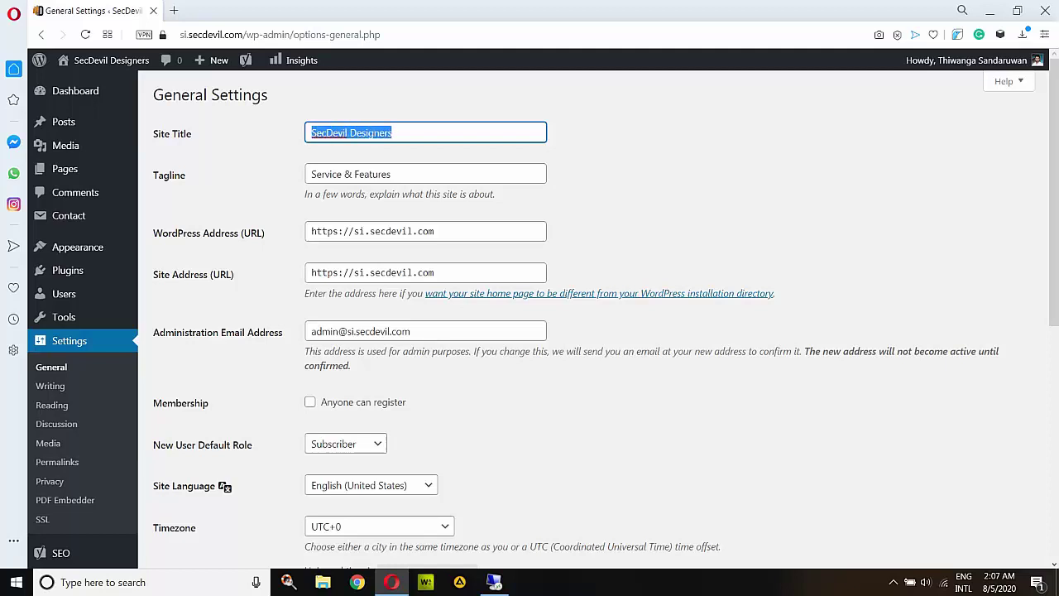
key("Tab")
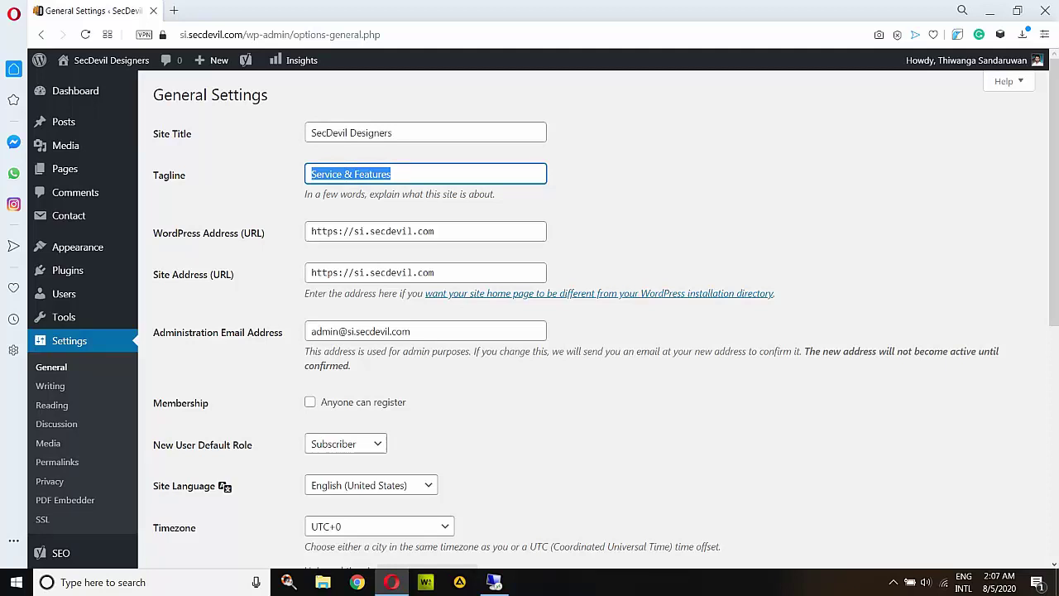
key("End")
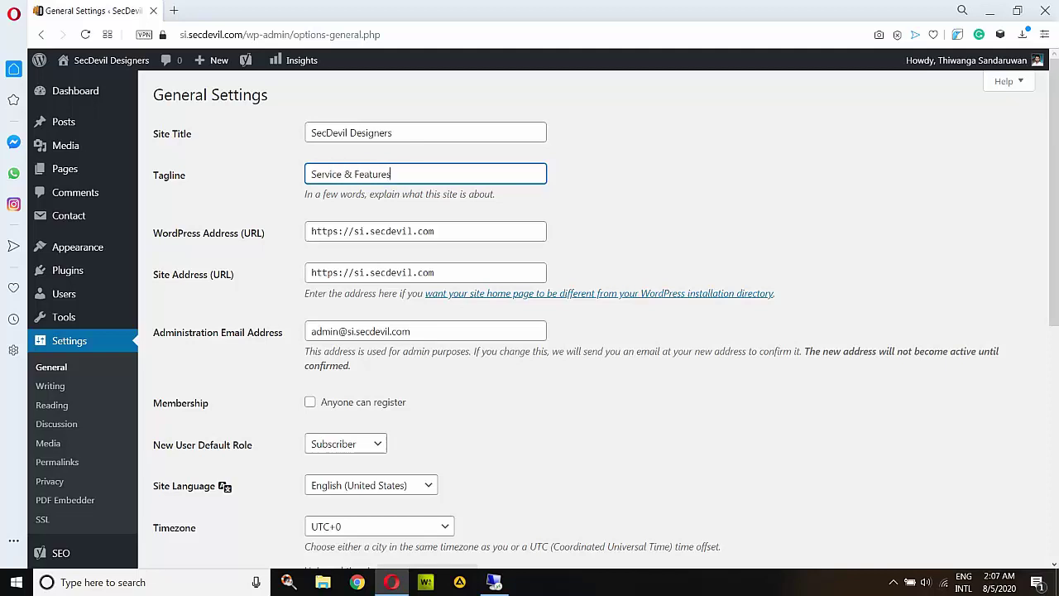
Remove the "si" subdomain from the Administration Email Address.
scroll(529, 314, "down", 2)
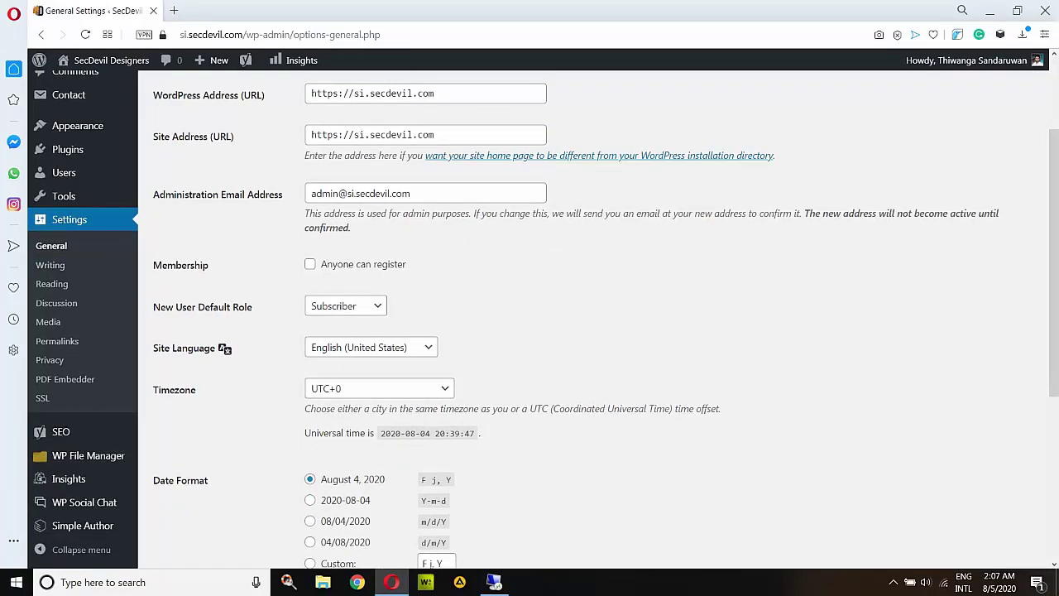
left_click(355, 192)
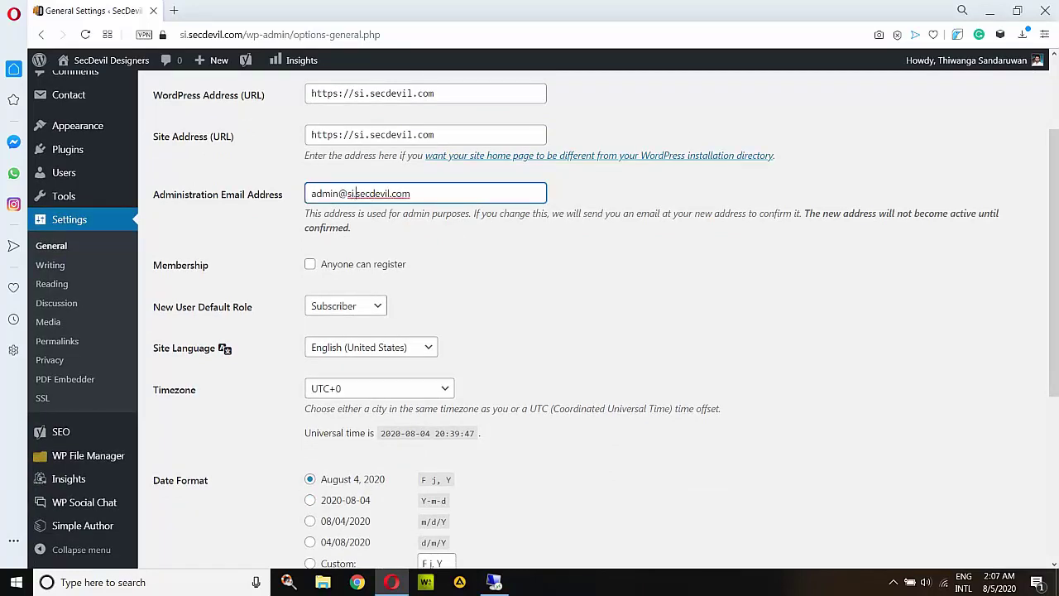
key("BackSpace")
key("BackSpace")
scroll(606, 320, "down", 1)
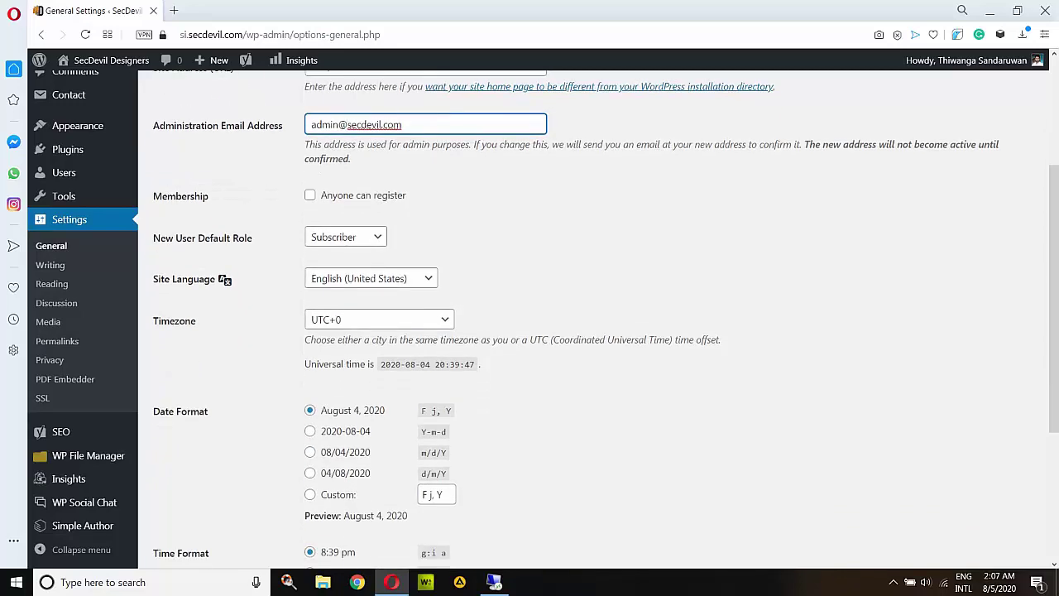
scroll(593, 320, "up", 3)
scroll(593, 319, "down", 3)
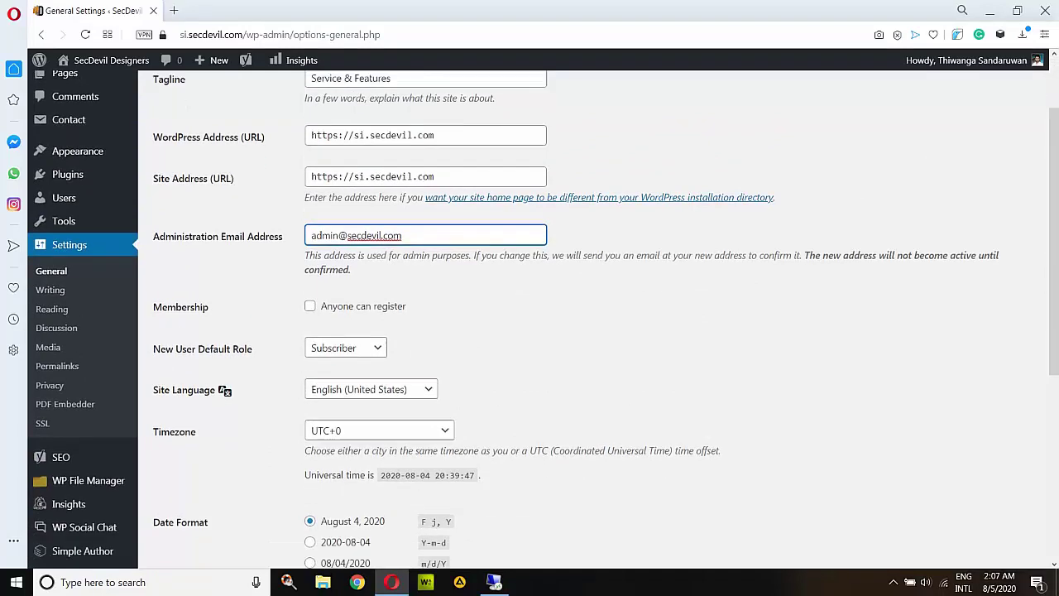
Examine the Membership setting and the roles offered for New User Default Role, leaving Subscriber selected.
left_click_drag(153, 196, 209, 196)
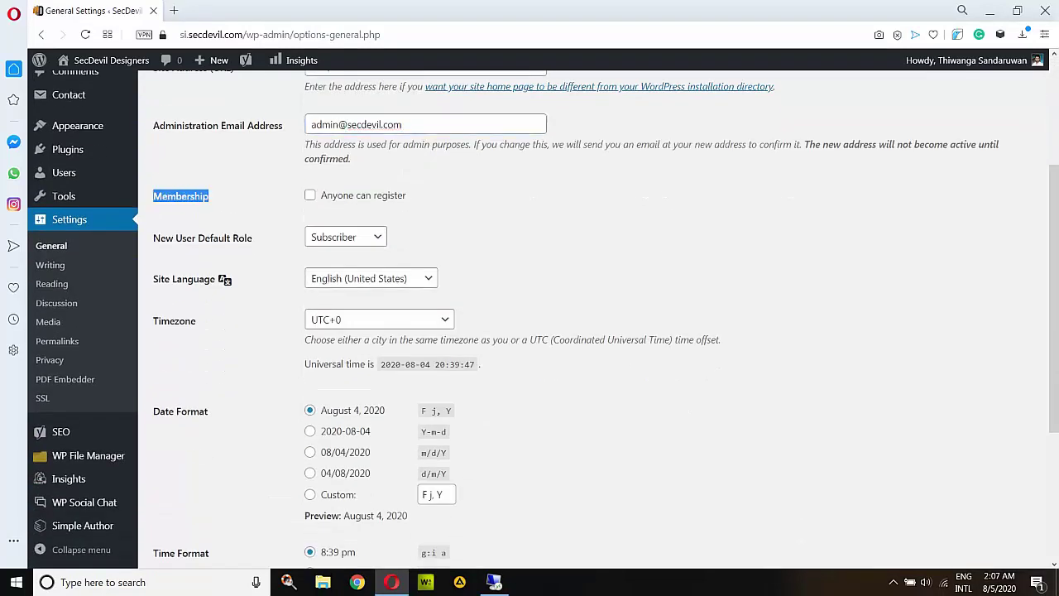
left_click(209, 197)
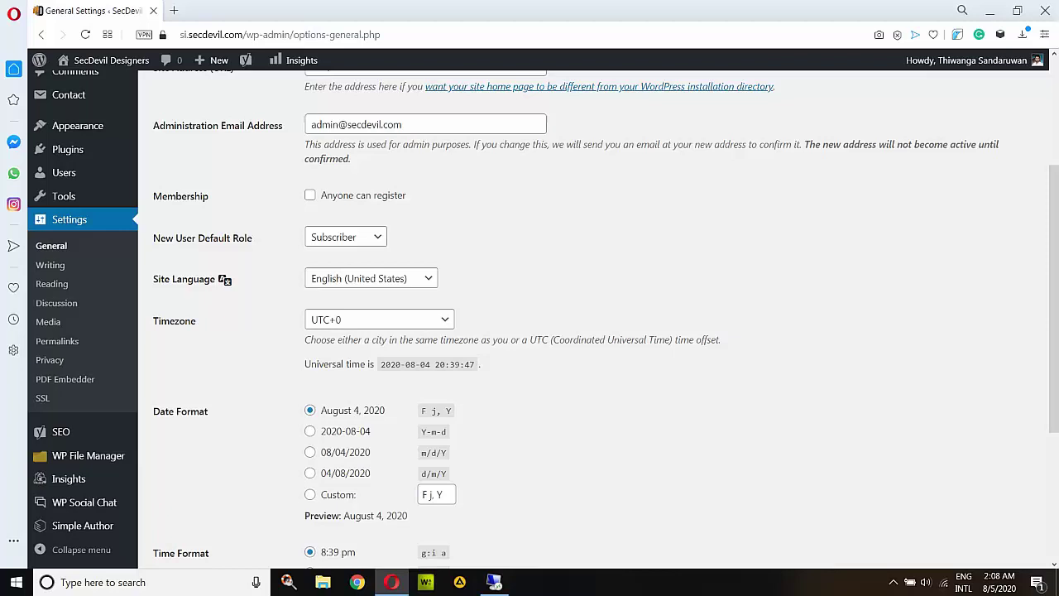
left_click(345, 236)
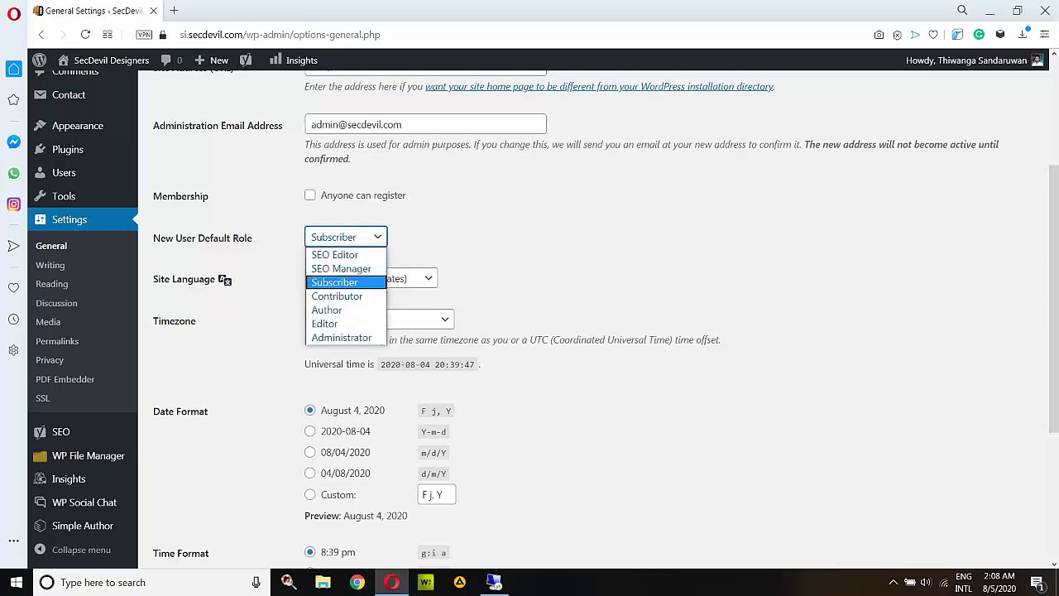
left_click(345, 282)
left_click(345, 236)
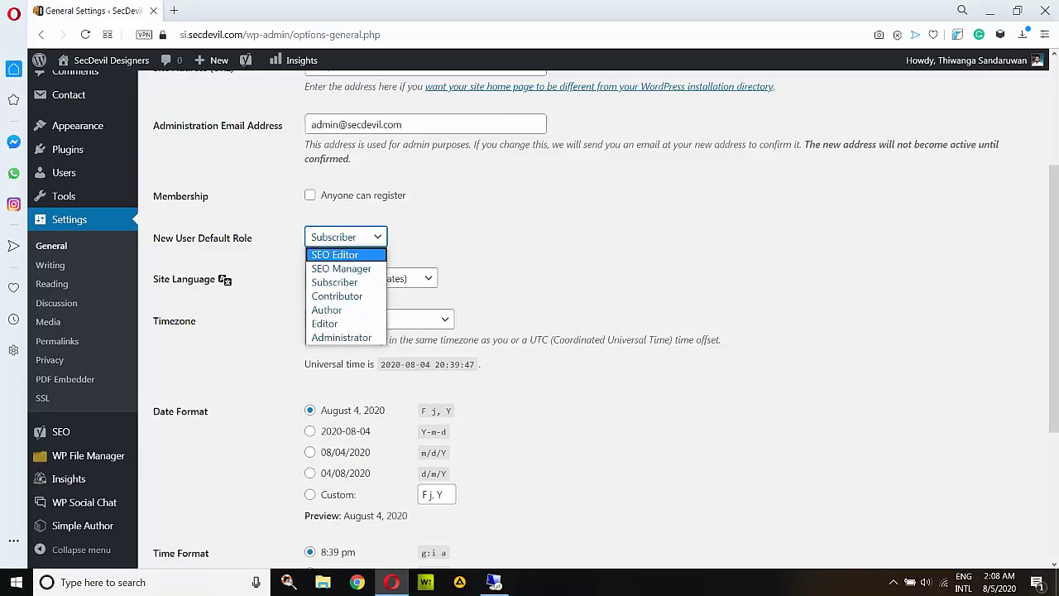
left_click(345, 237)
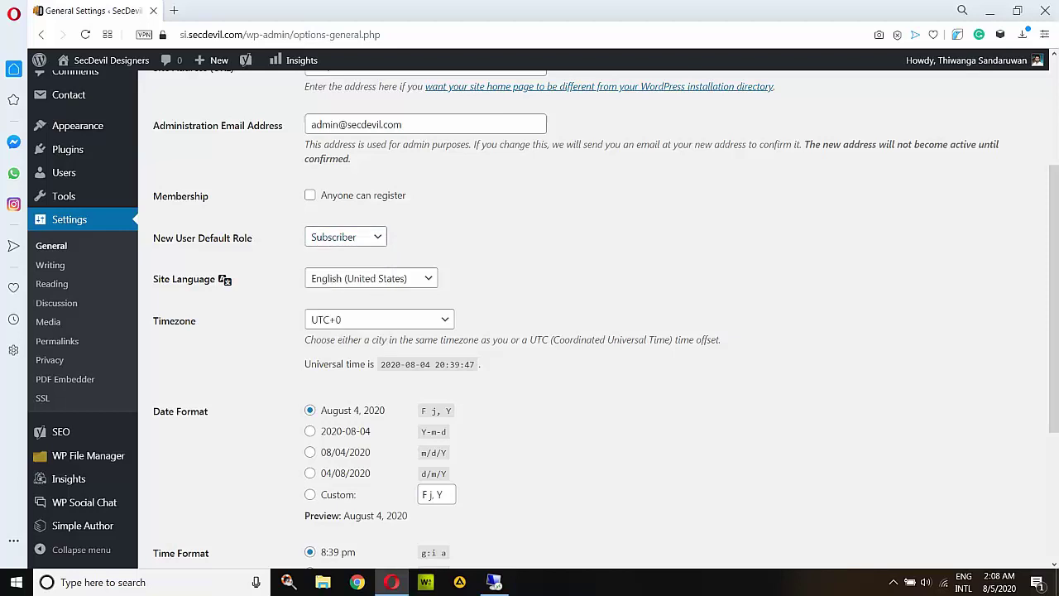
Look through the languages offered for Site Language, including Sinhala and Tamil.
left_click(371, 278)
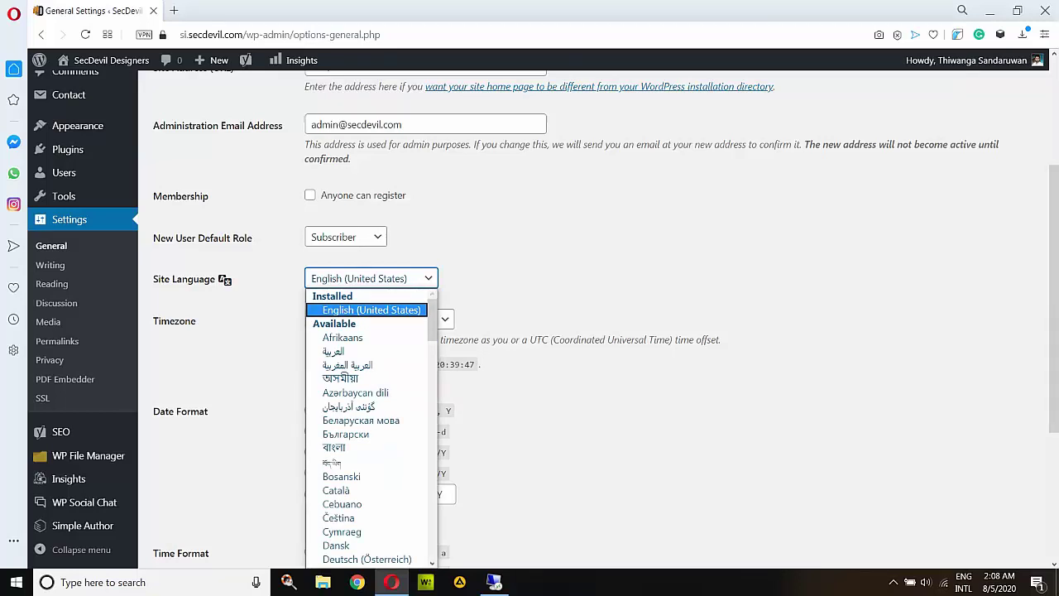
scroll(367, 395, "down", 15)
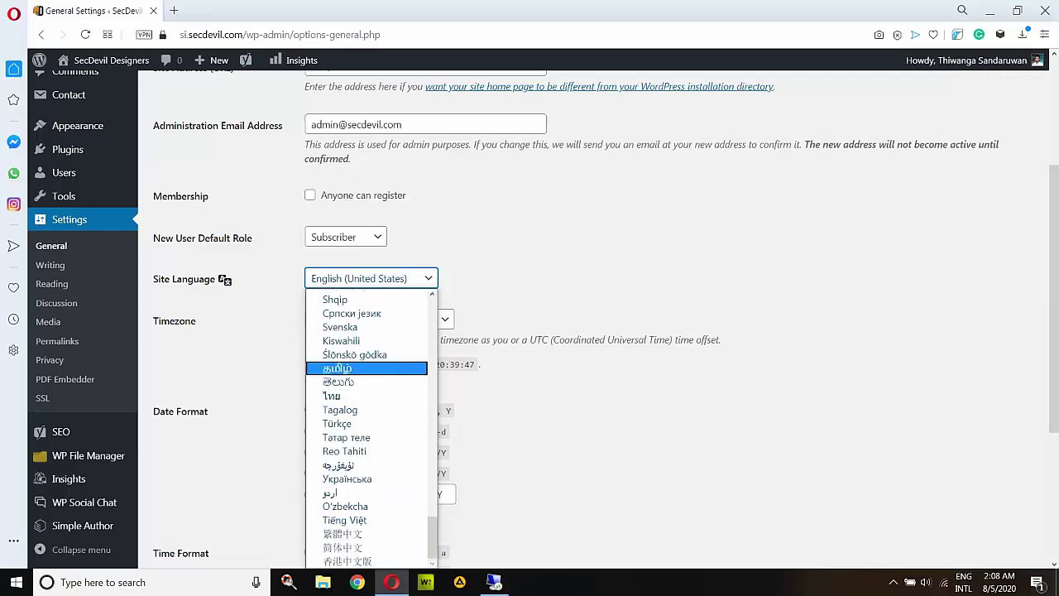
scroll(366, 396, "up", 3)
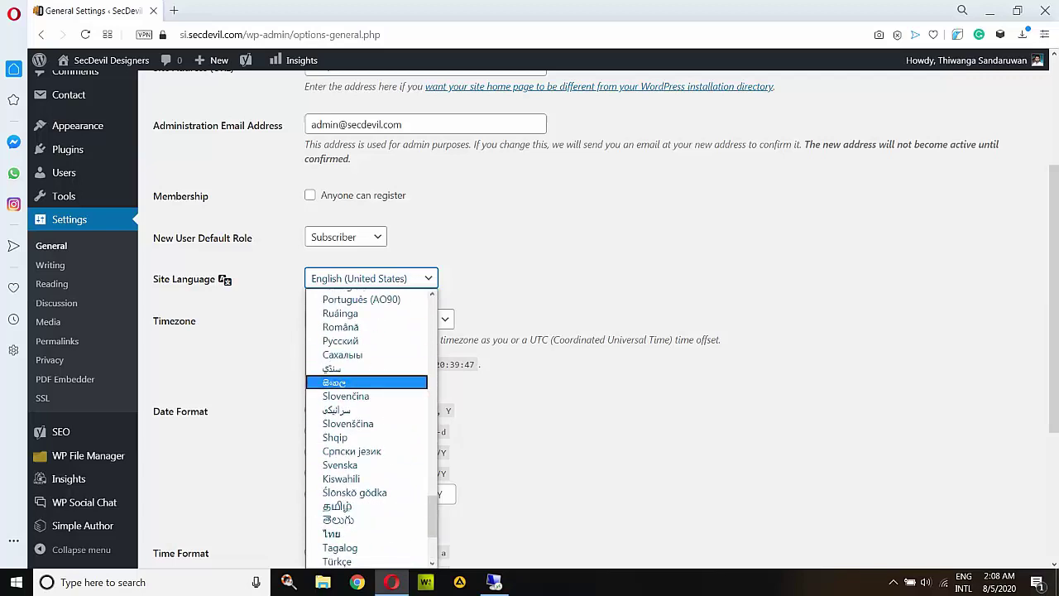
key("Escape")
Set the site's timezone to UTC+5:30.
scroll(366, 396, "down", 3)
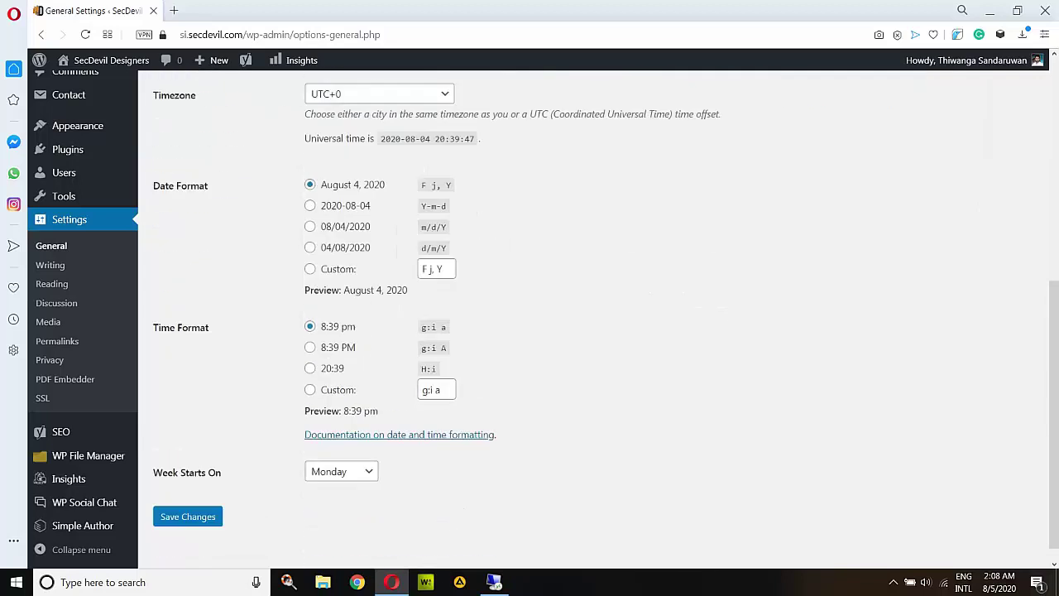
scroll(605, 315, "up", 2)
left_click(379, 212)
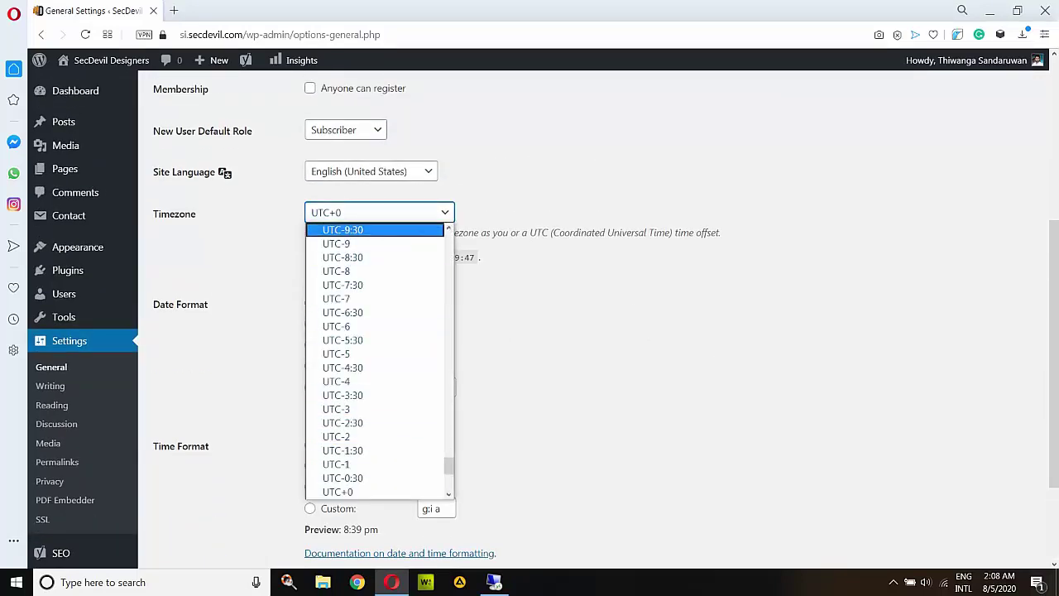
key("Escape")
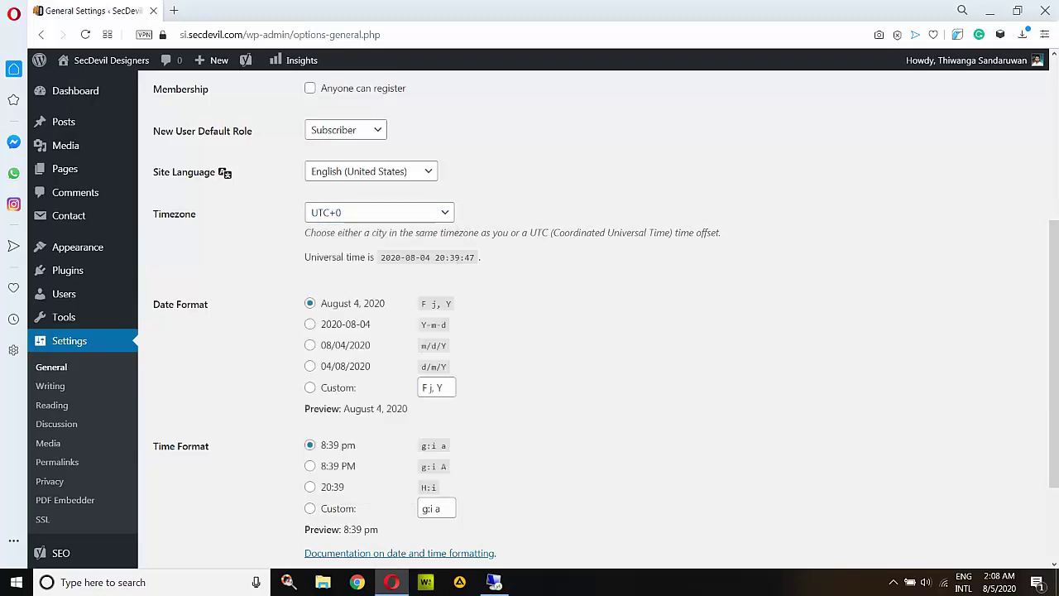
left_click(379, 212)
scroll(379, 326, "down", 5)
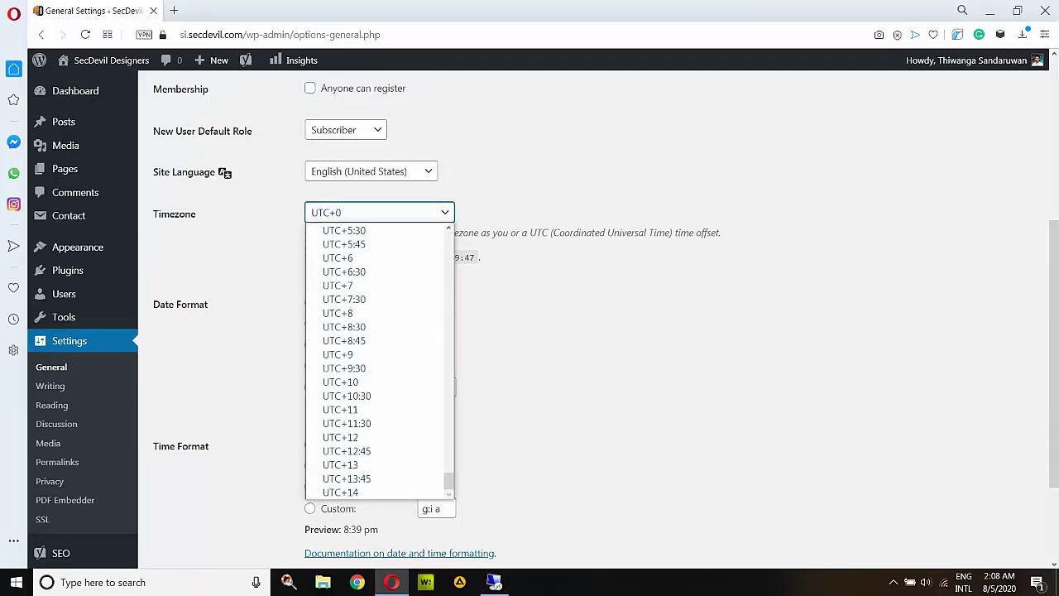
scroll(379, 360, "up", 4)
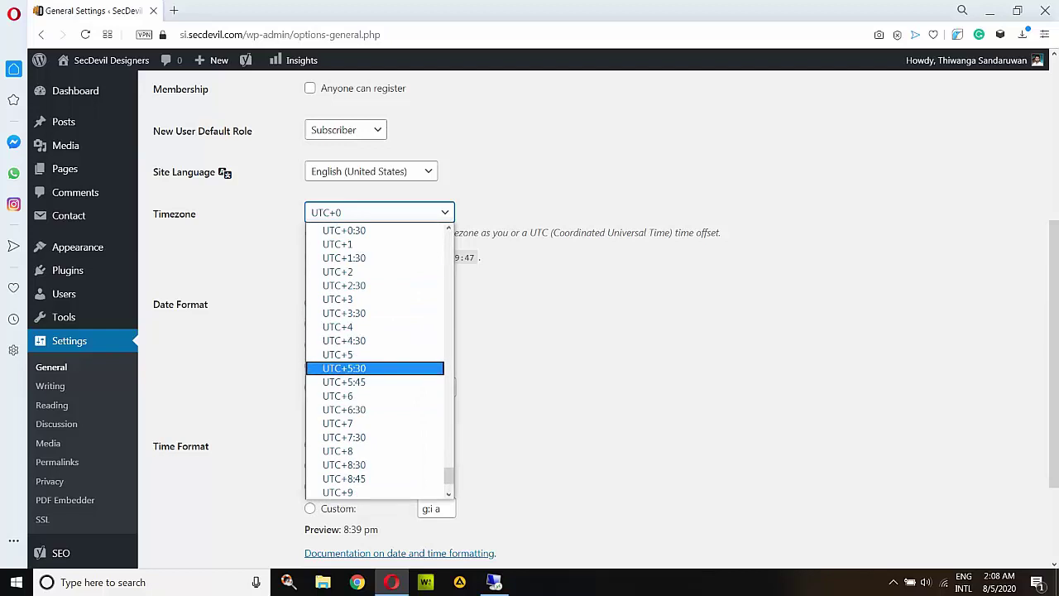
left_click(374, 367)
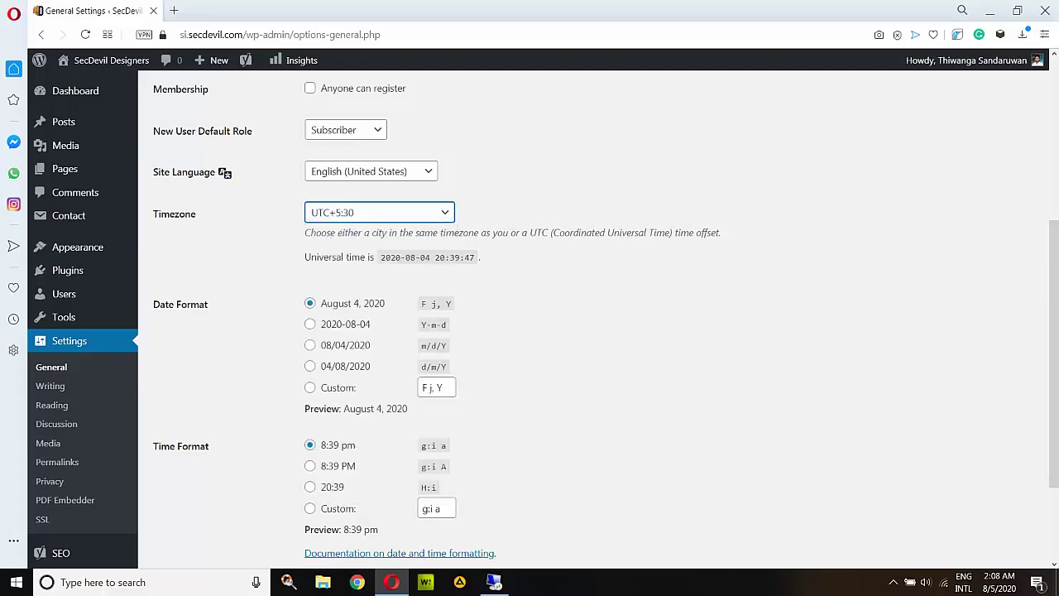
Change the site's timezone to UTC+0.
left_click(379, 212)
scroll(379, 360, "up", 10)
scroll(374, 368, "up", 20)
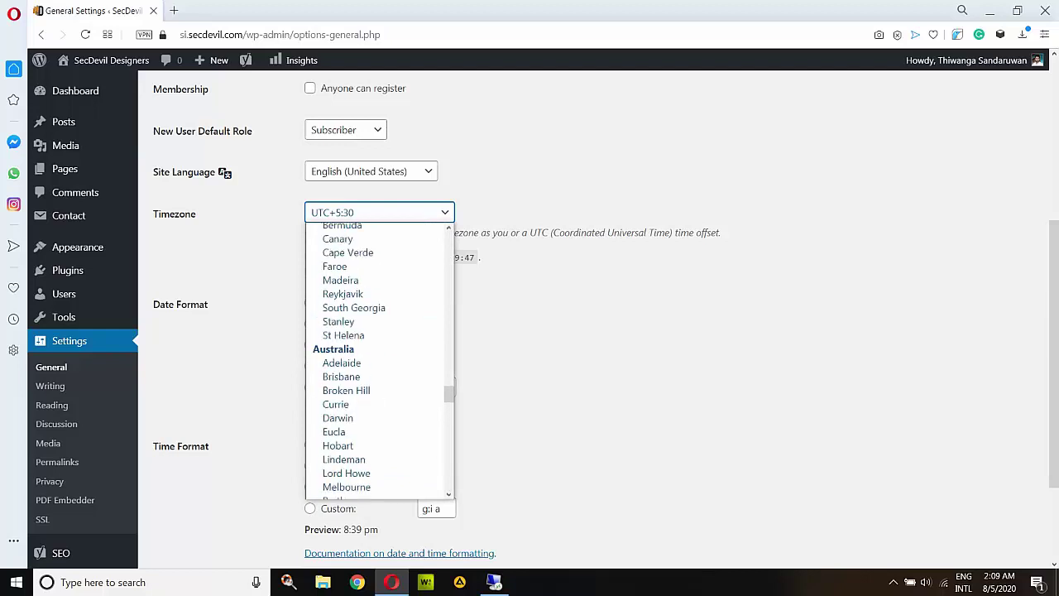
scroll(374, 368, "down", 5)
scroll(374, 367, "down", 20)
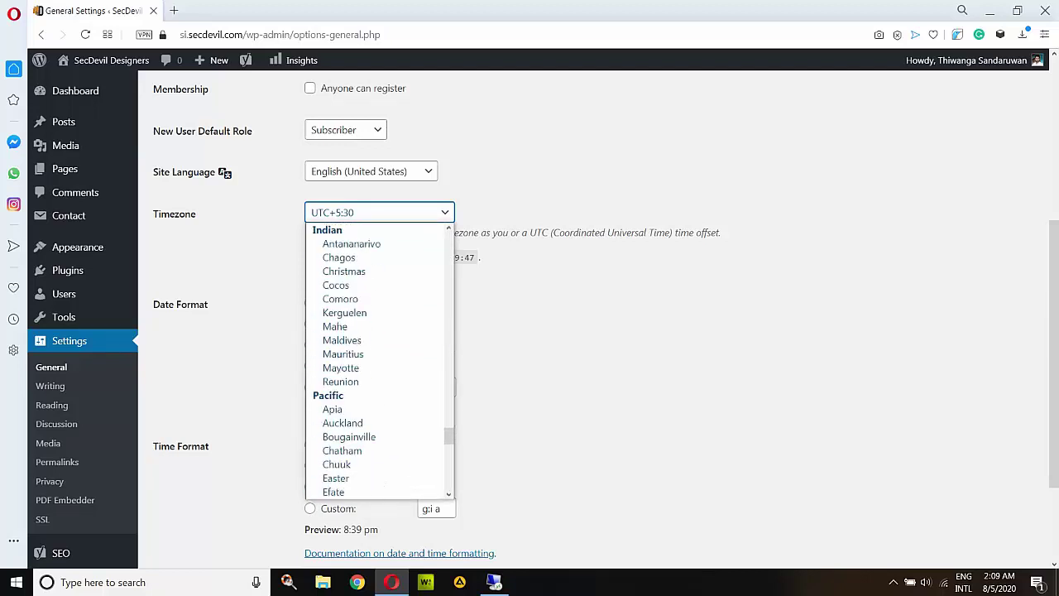
scroll(374, 380, "up", 7)
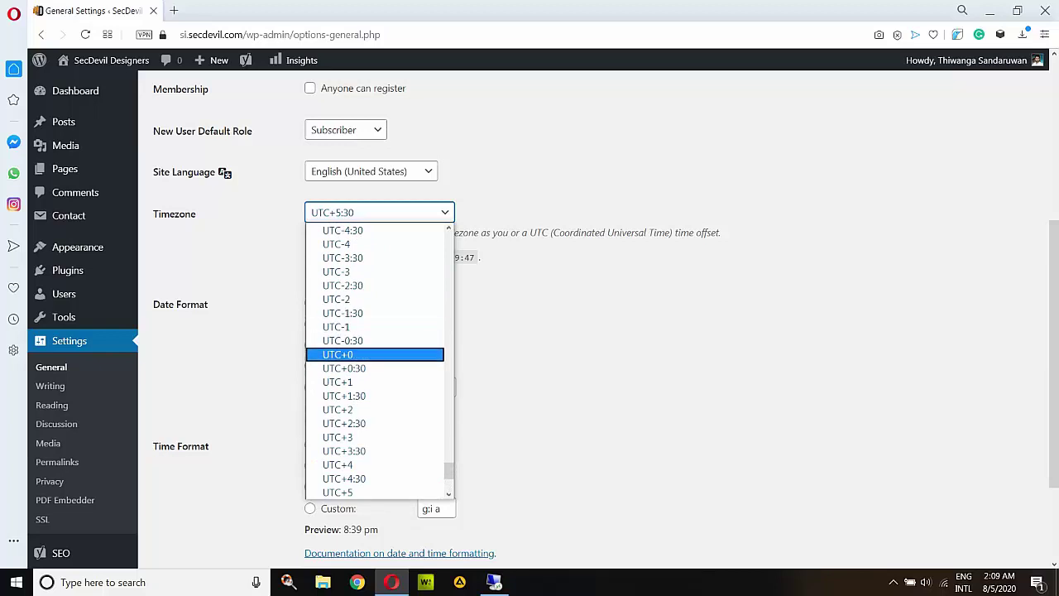
left_click(337, 354)
Review the date and time formats and the Week Starts On days, and save the General Settings.
scroll(374, 354, "down", 1)
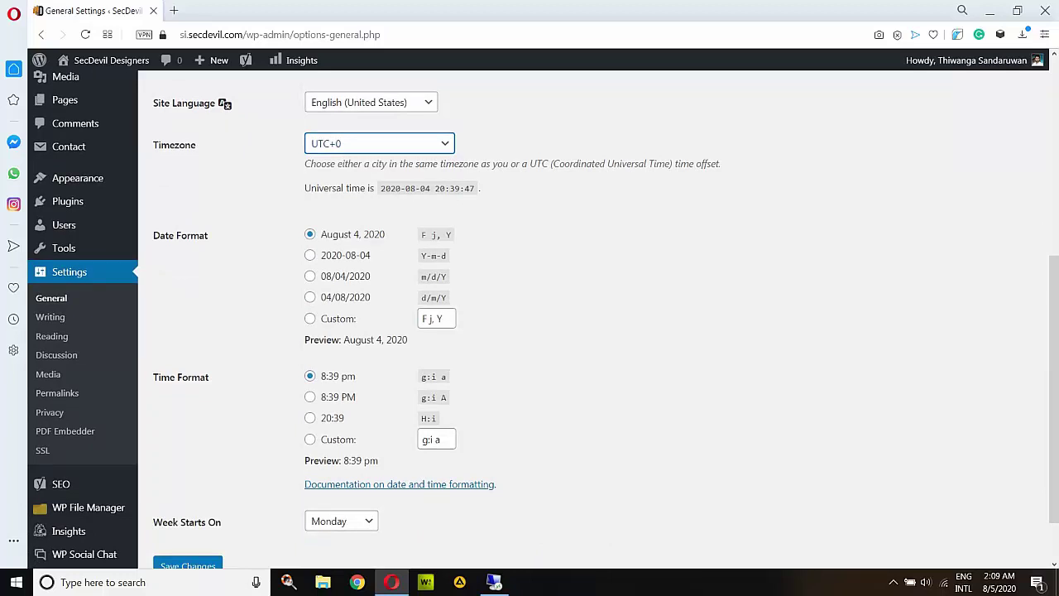
scroll(530, 315, "down", 1)
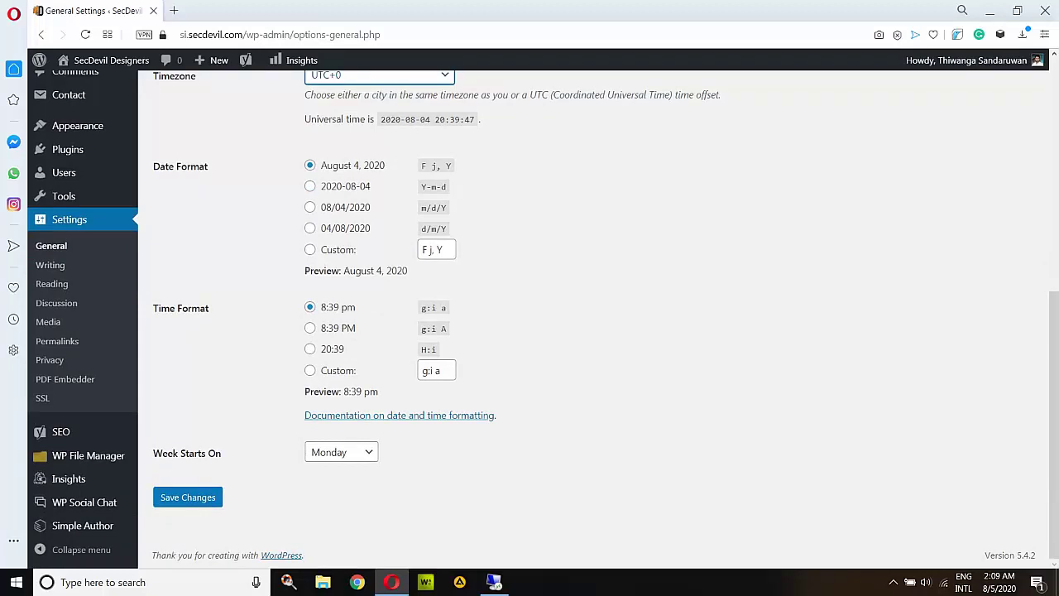
scroll(529, 315, "up", 7)
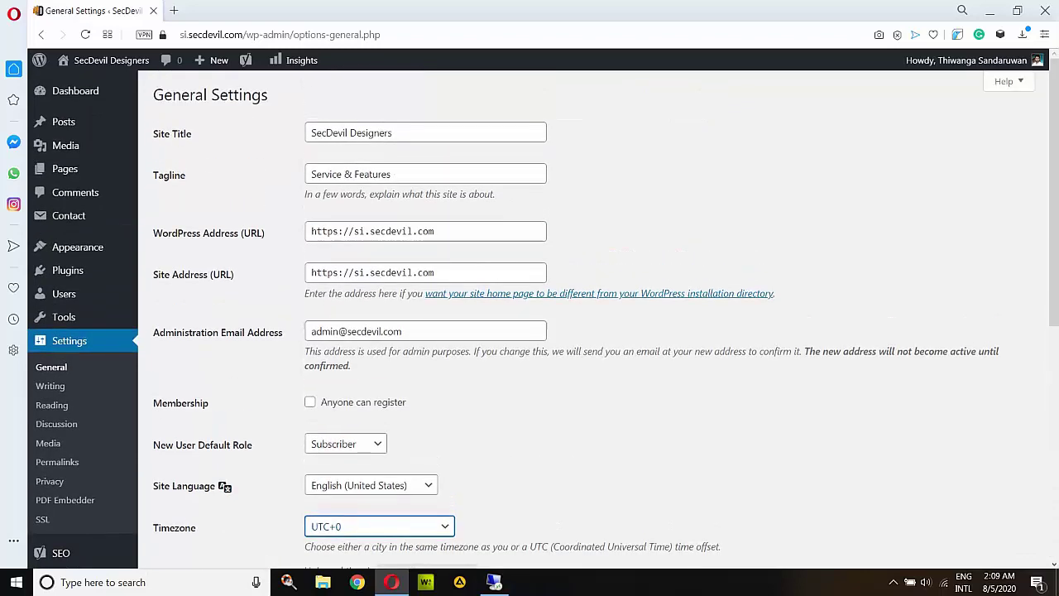
scroll(543, 314, "down", 5)
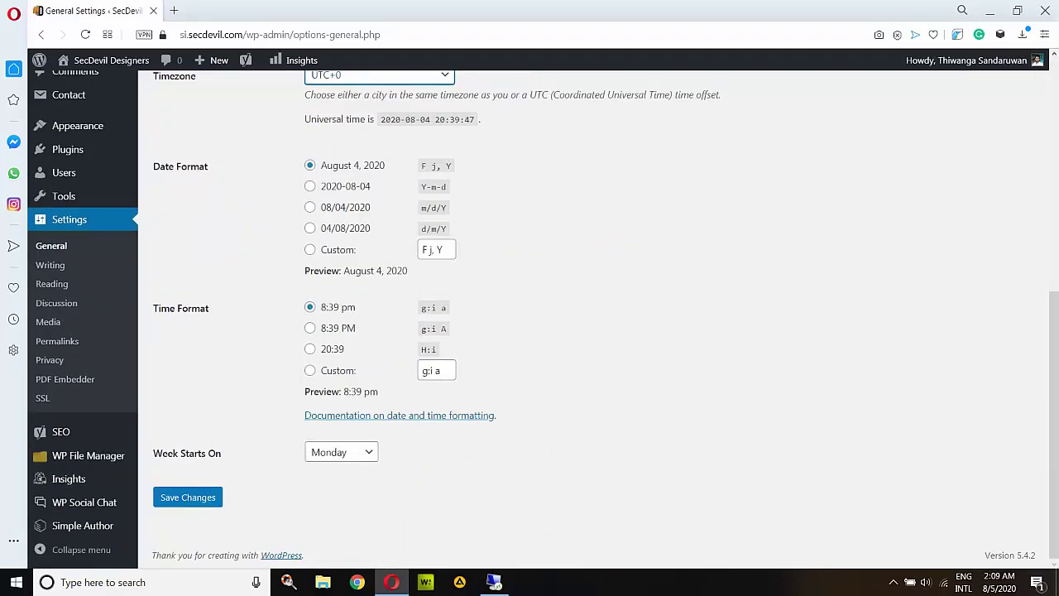
left_click(341, 451)
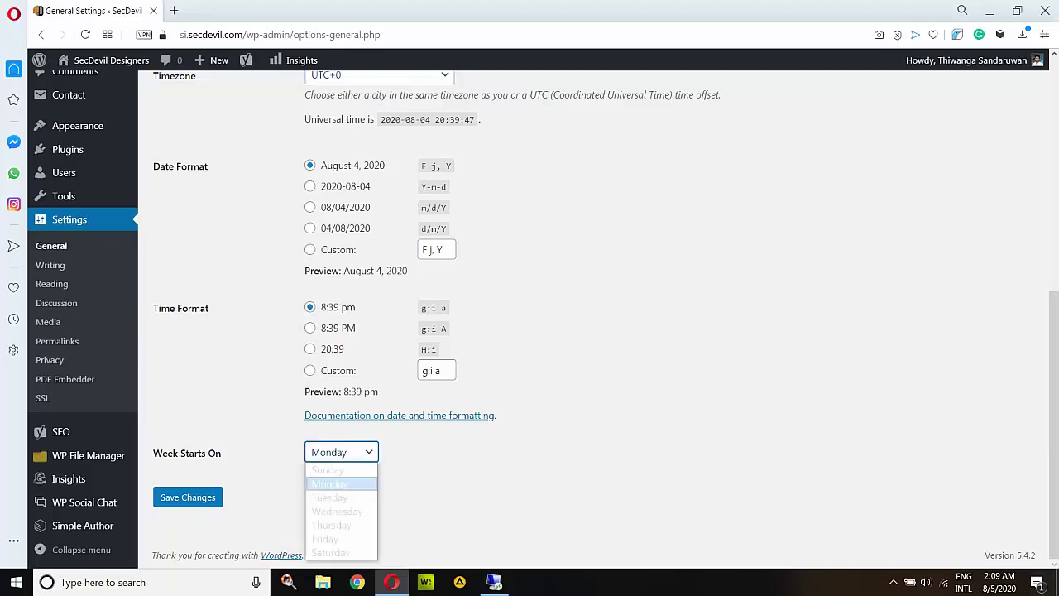
key("Up")
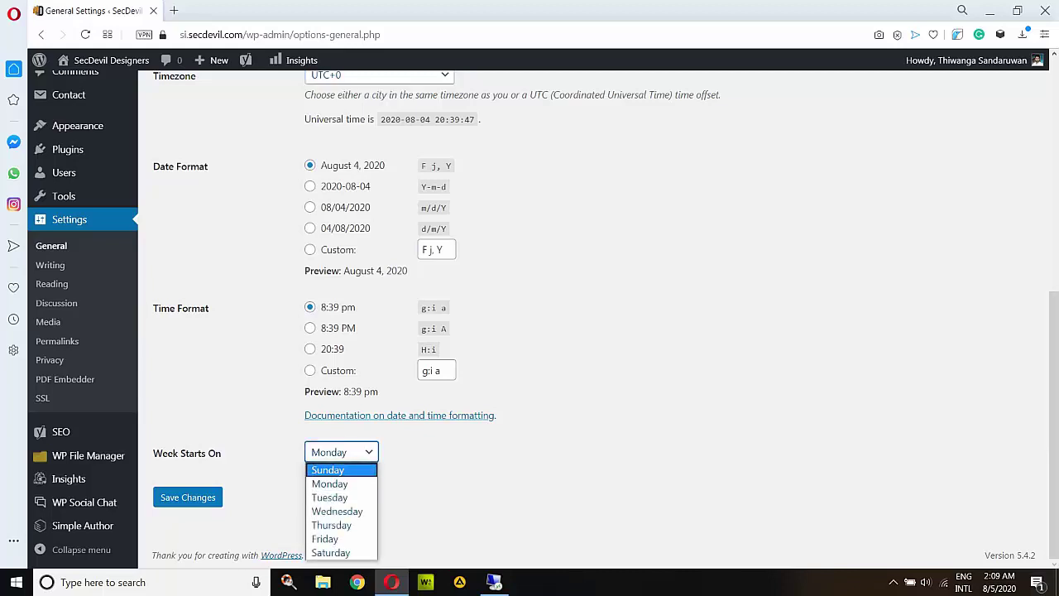
key("Escape")
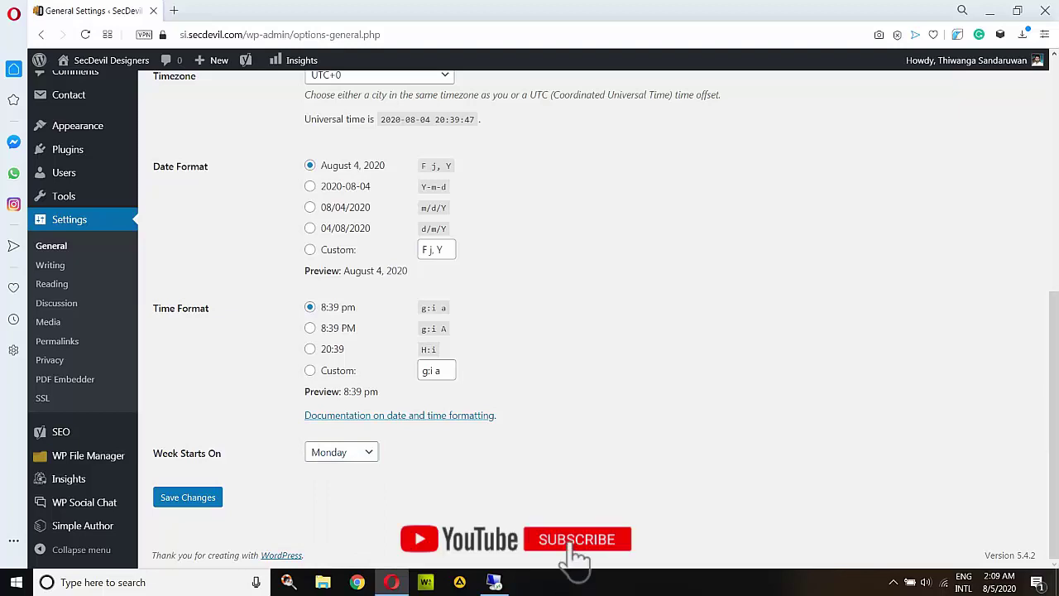
left_click(188, 496)
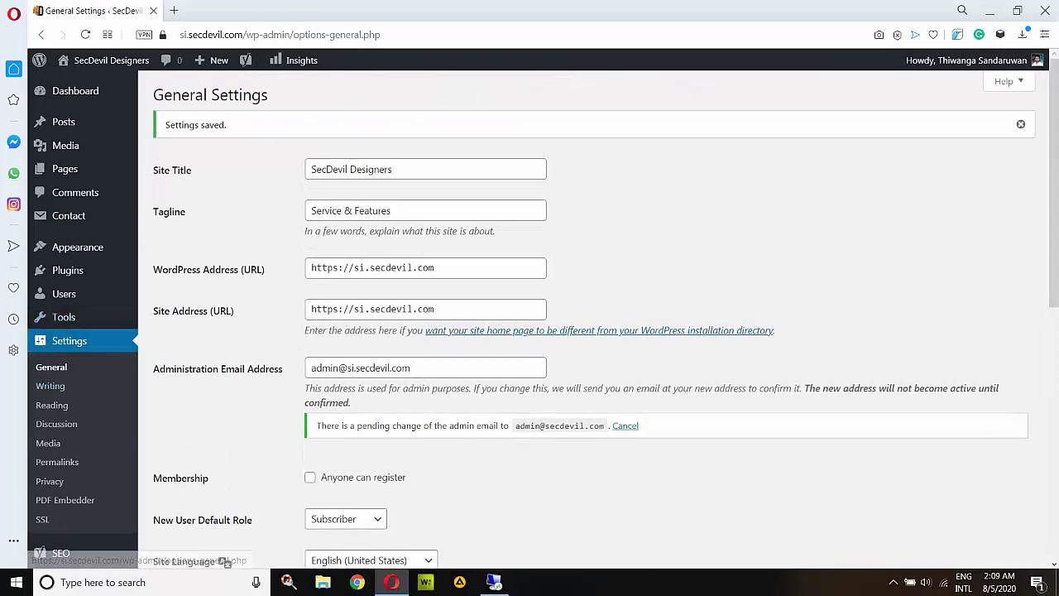
Open the Writing settings and examine the Default Post Category choices, picking Uncategorized.
left_click(49, 386)
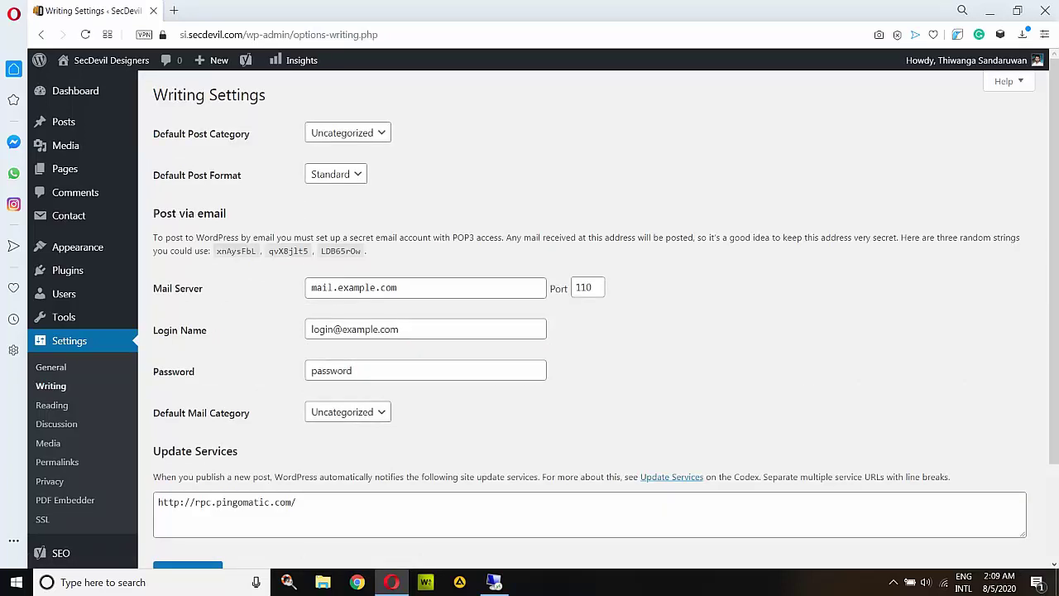
left_click(348, 132)
key("Escape")
left_click(347, 133)
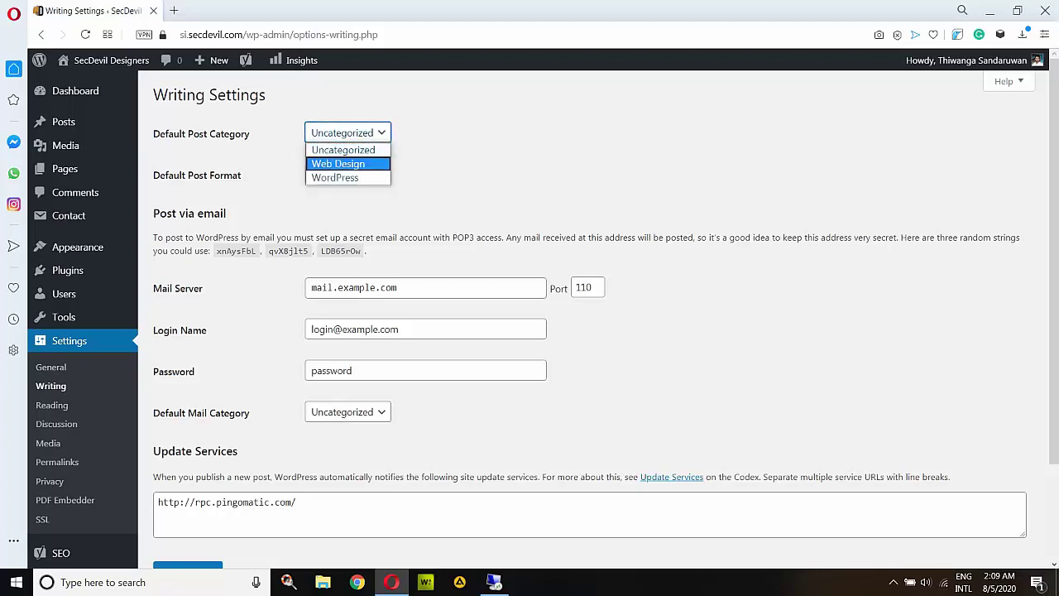
key("Up")
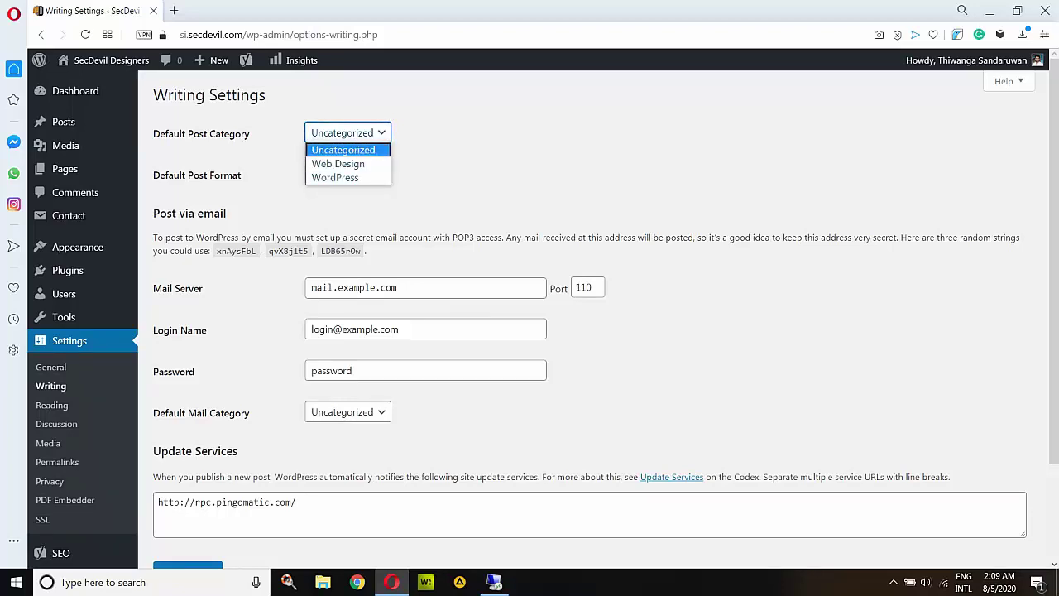
key("Escape")
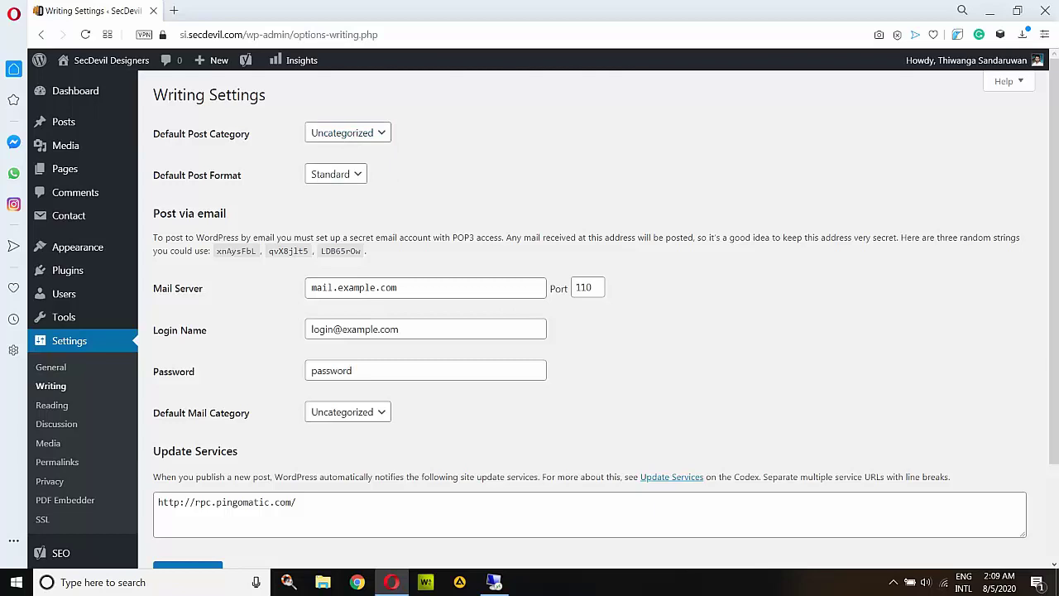
key("alt+Down")
key("Down")
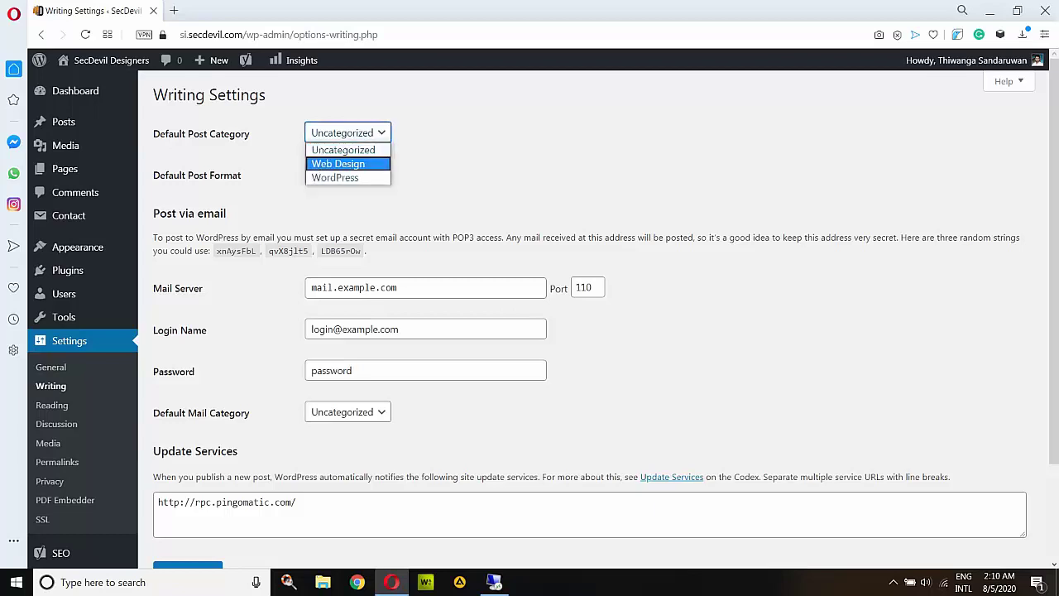
key("Up")
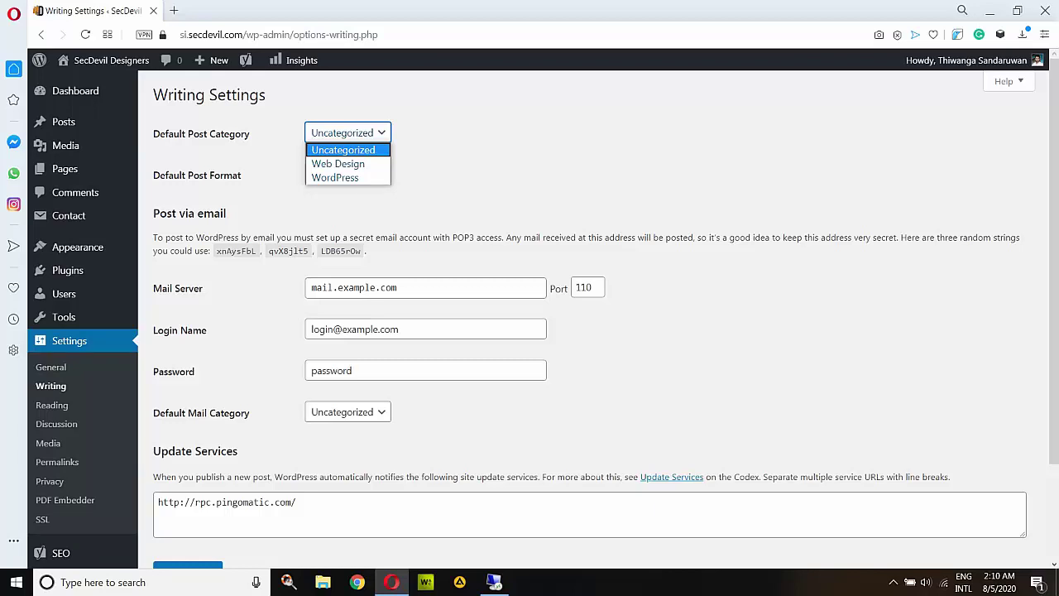
key("Return")
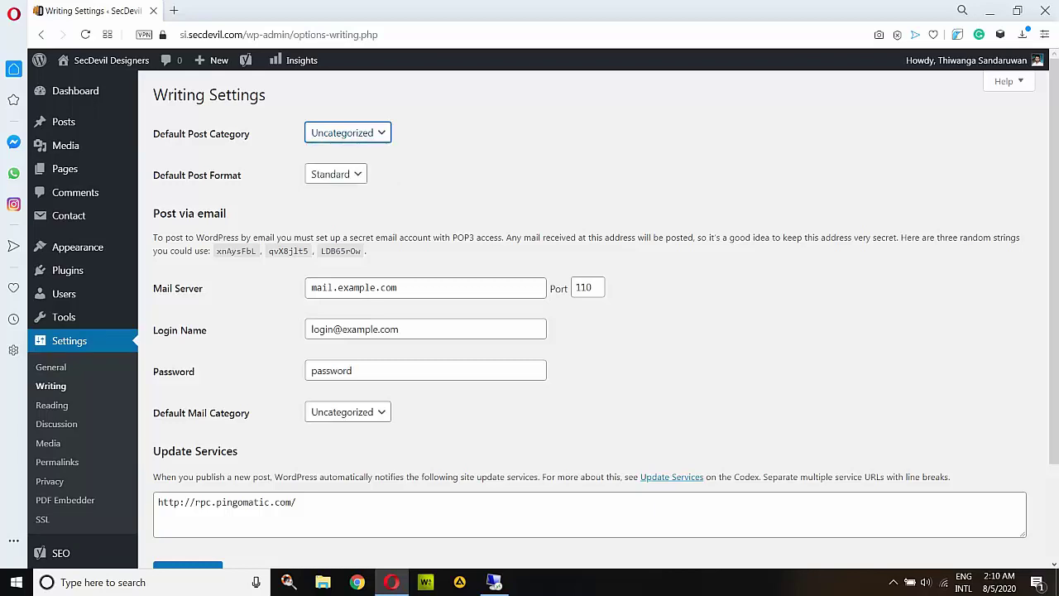
Look through the formats offered for Default Post Format, from Standard to Audio, without choosing another one.
left_click(335, 174)
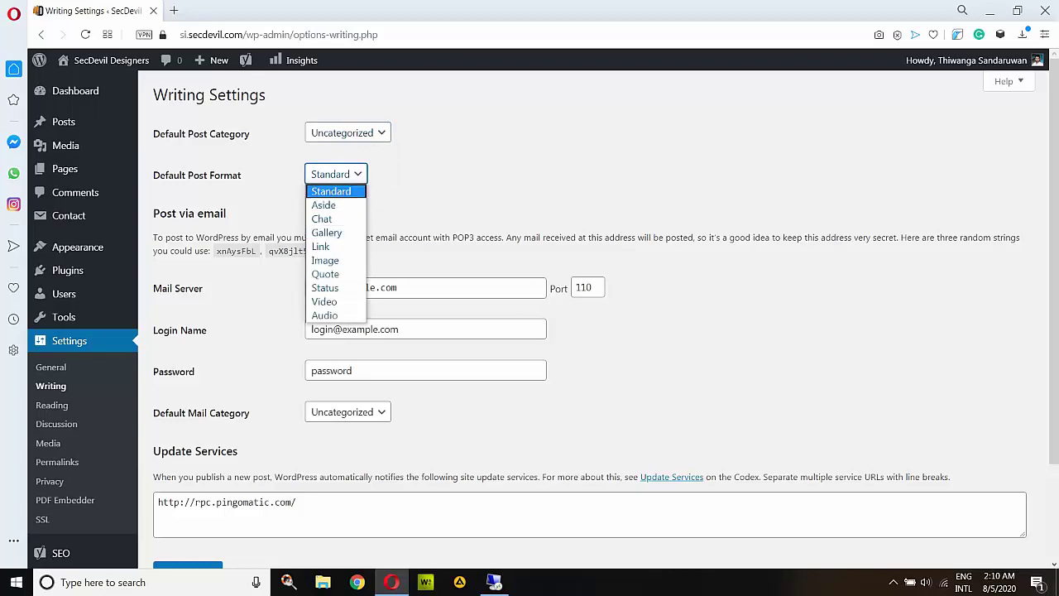
key("Up")
key("Down")
key("Down")
key("Down")
key("Down")
key("Down")
key("Down")
key("Down")
key("Down")
key("Down")
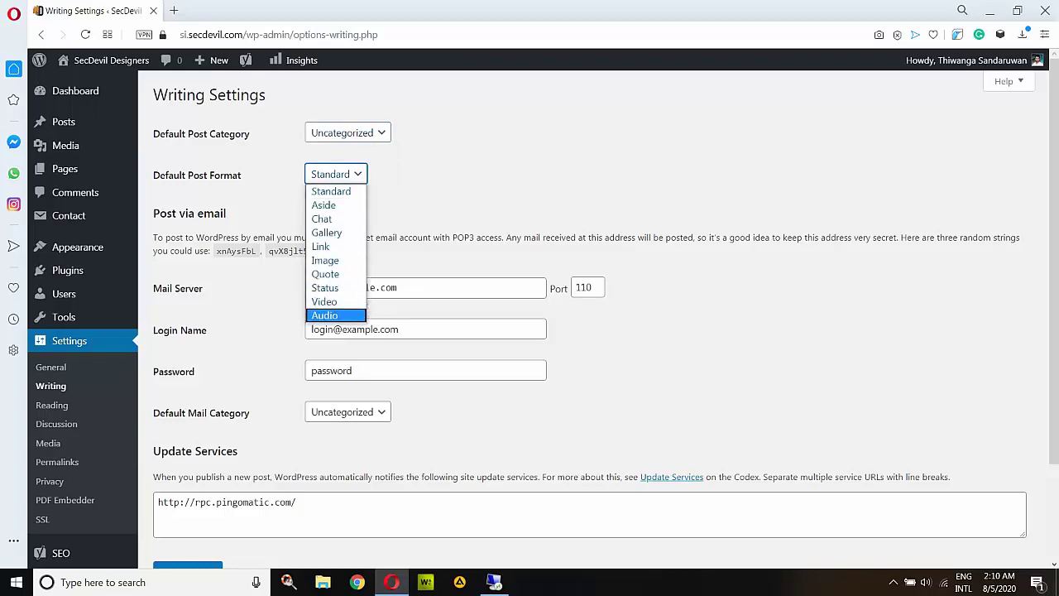
key("Up")
key("Up")
key("Up")
key("Up")
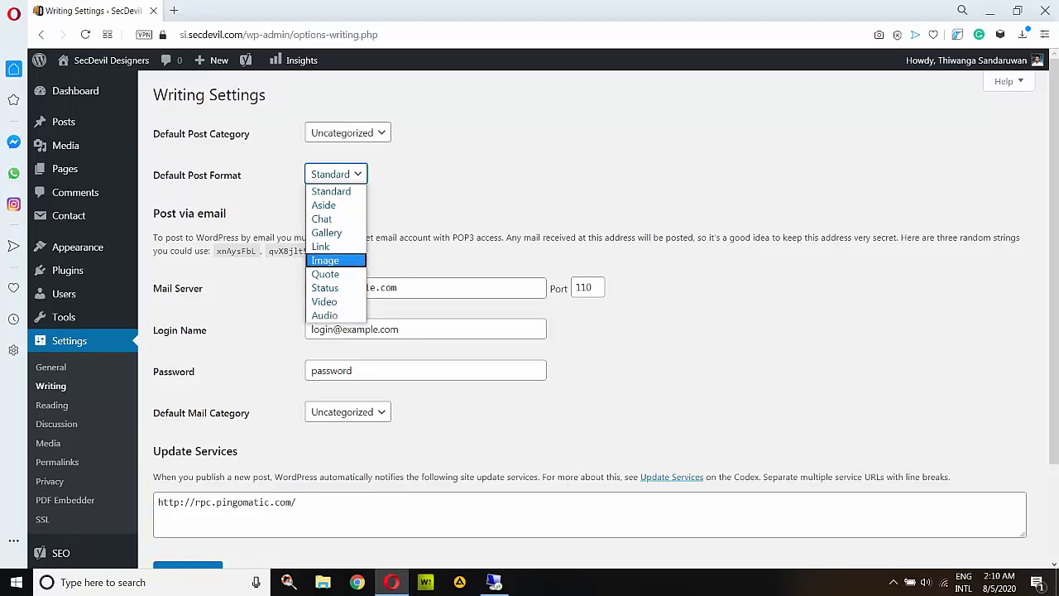
key("Down")
key("Down")
key("Down")
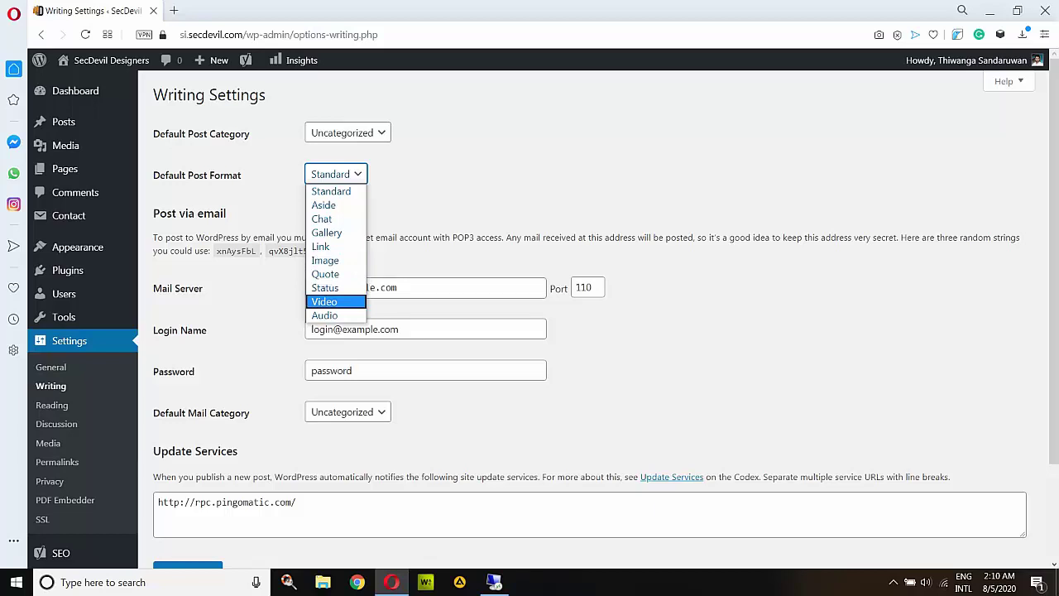
key("Up")
key("Up")
key("Up")
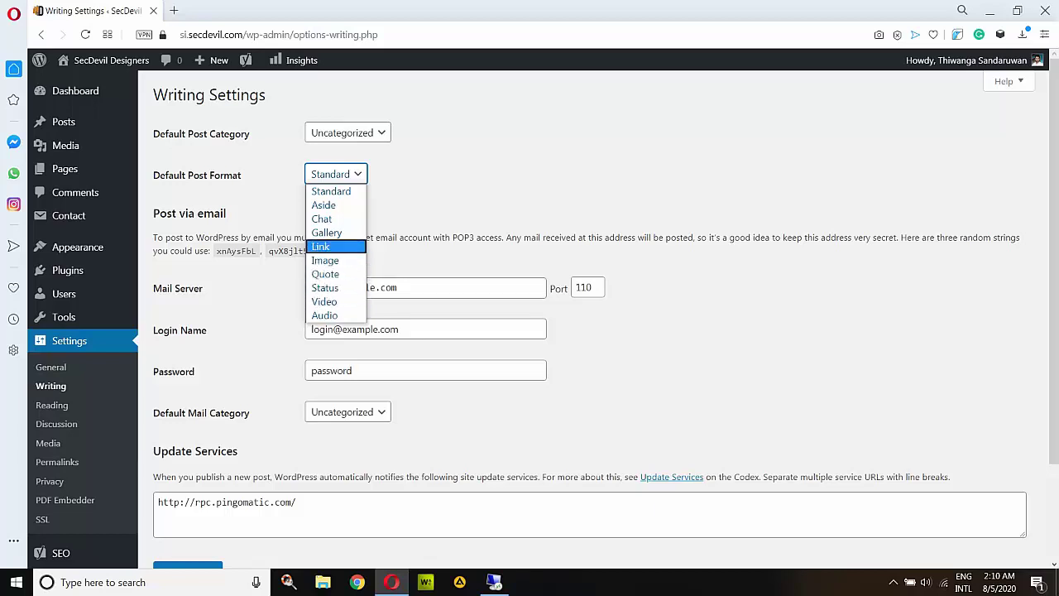
key("Up")
key("Up")
key("Down")
key("Down")
key("Down")
key("Down")
key("Down")
key("Down")
key("Down")
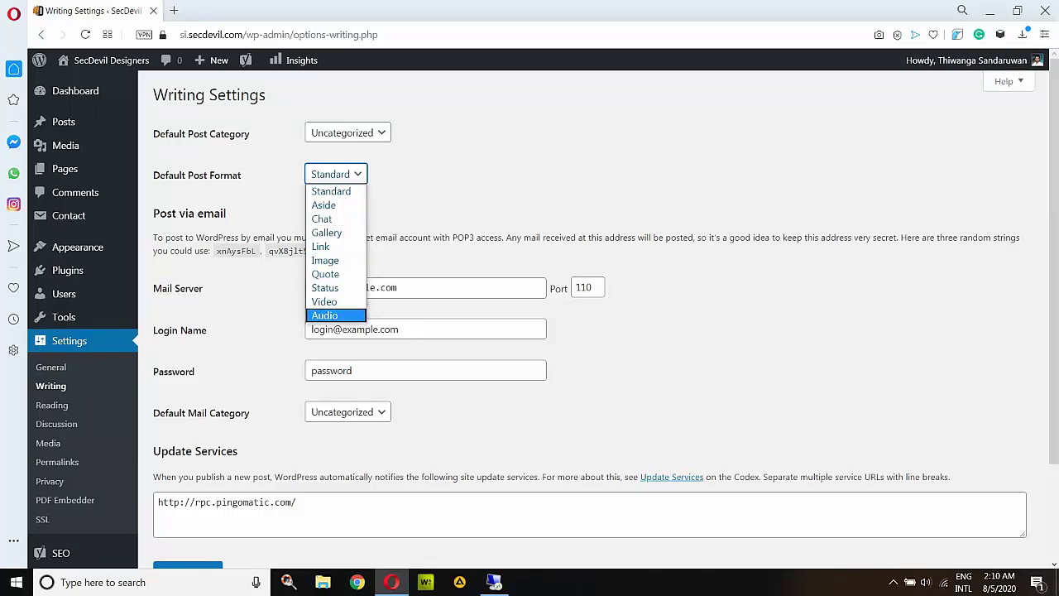
key("Up")
key("Up")
key("Up")
key("Down")
key("Up")
key("Up")
key("Up")
key("Up")
key("Up")
key("Up")
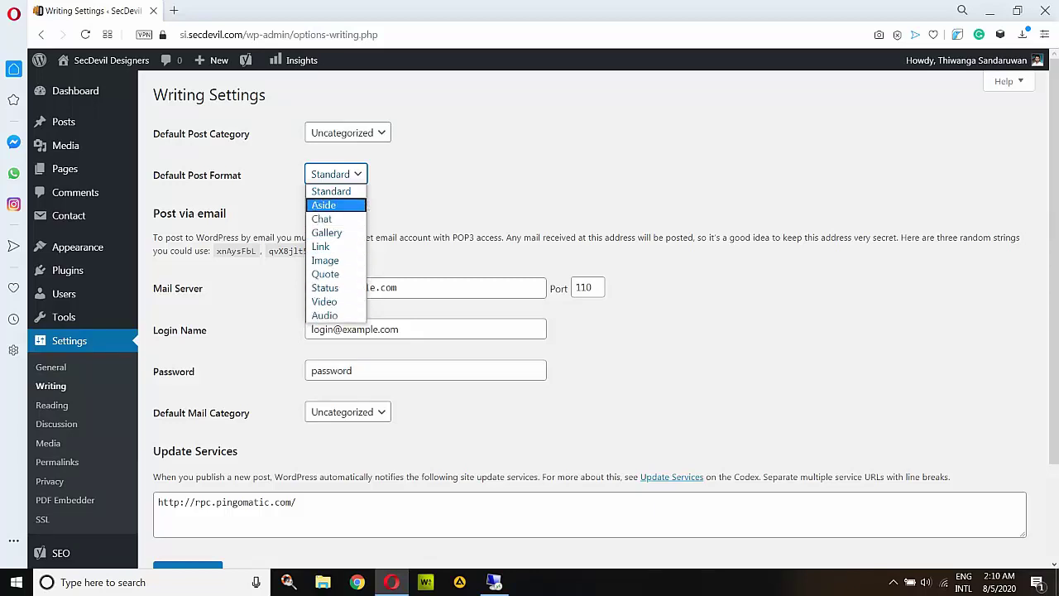
key("Down")
key("Down")
key("Down")
key("Down")
key("Up")
key("Up")
key("Down")
key("Down")
key("Down")
key("Down")
key("Down")
key("Up")
key("Up")
key("Escape")
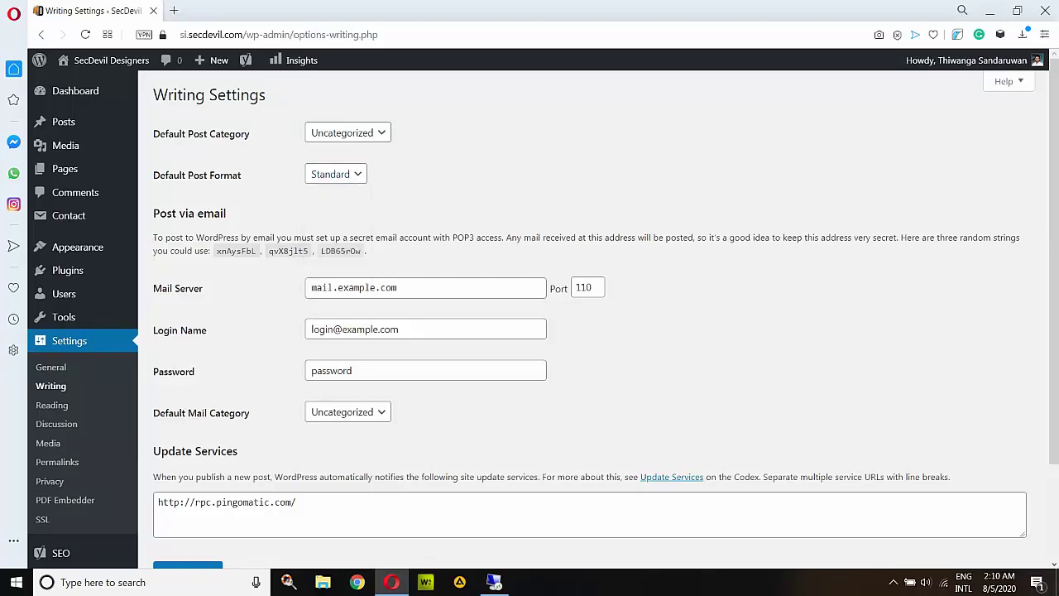
Review the Post via email and Update Services sections and save the Writing Settings.
scroll(542, 315, "down", 2)
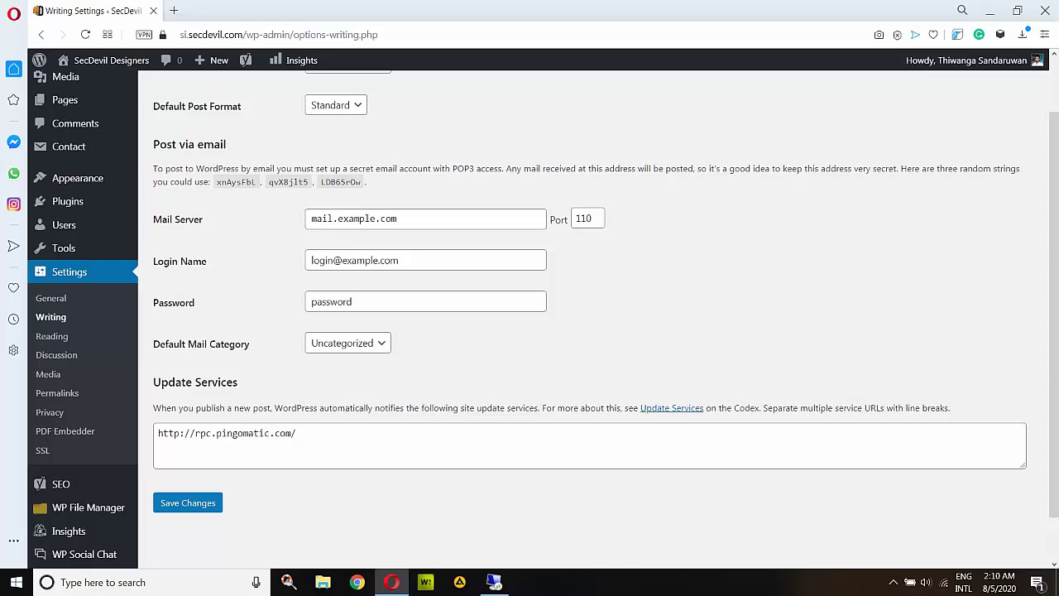
scroll(543, 314, "down", 2)
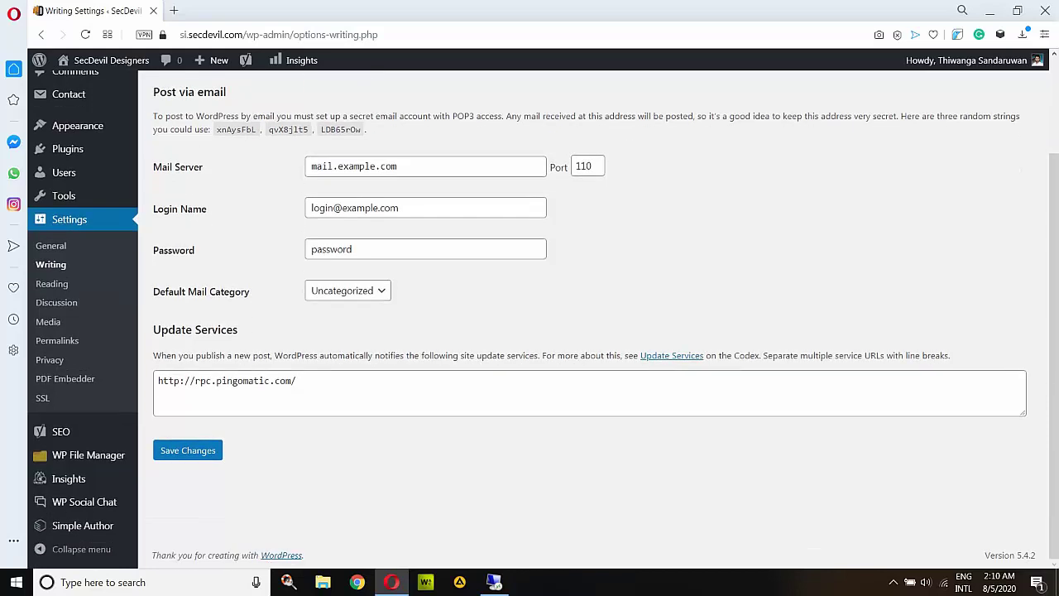
left_click(188, 450)
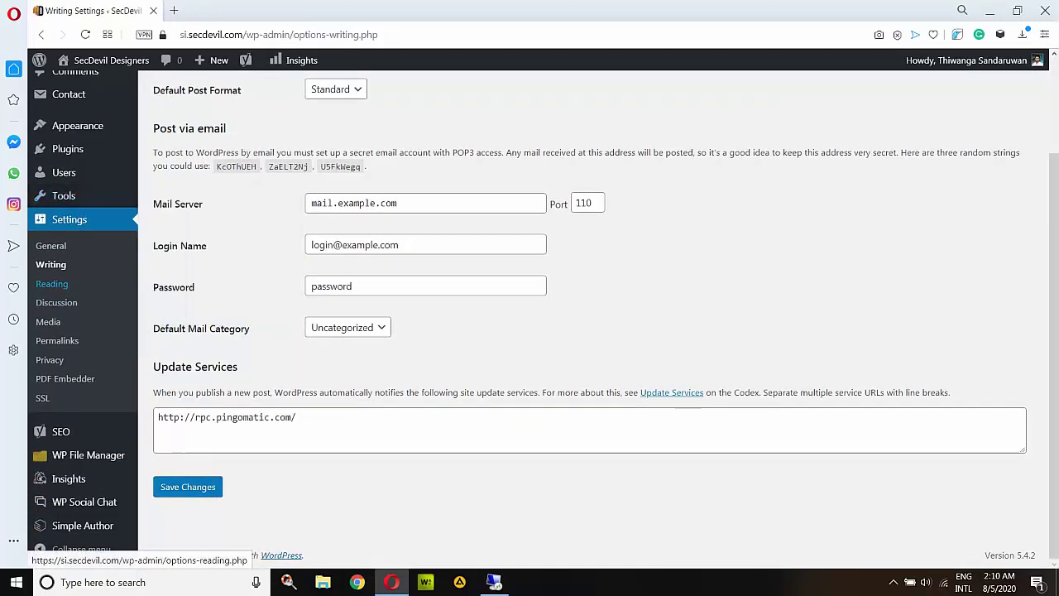
Open the Reading settings and examine the homepage display, post count, feed and search engine visibility options.
left_click(51, 283)
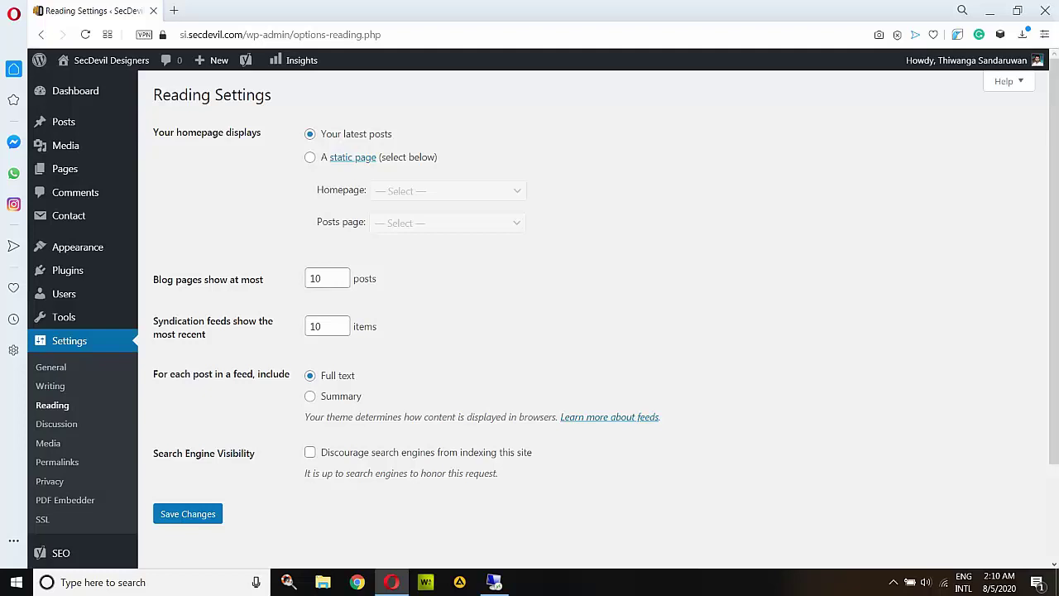
left_click_drag(153, 133, 261, 133)
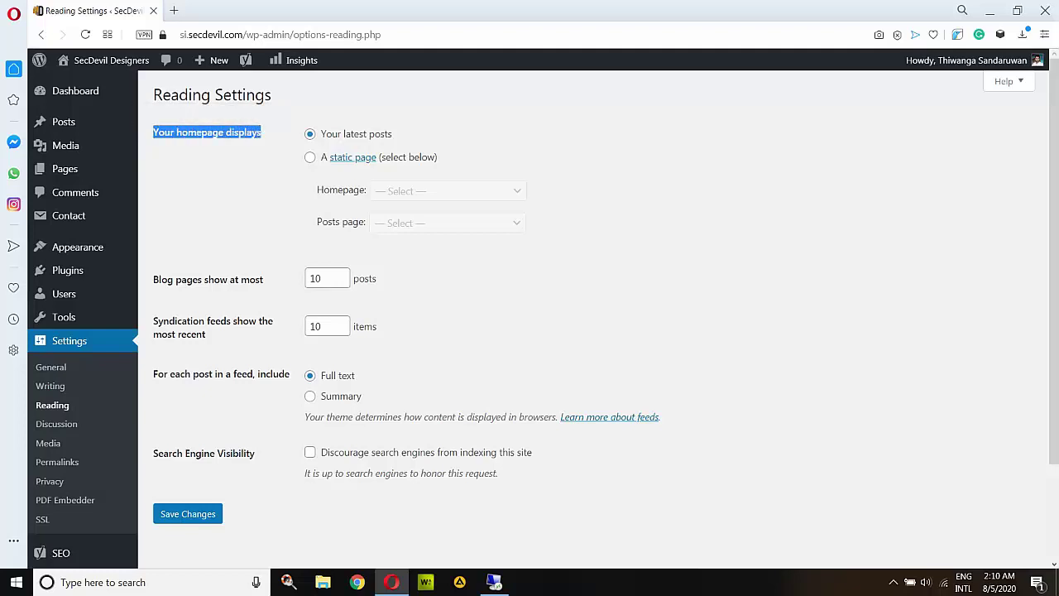
left_click(262, 132)
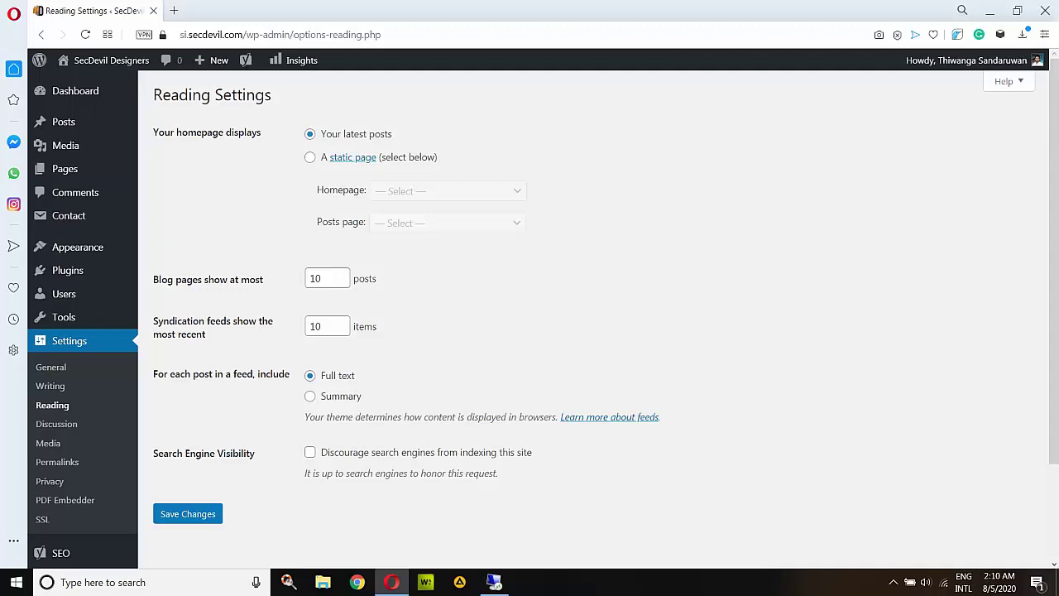
scroll(543, 310, "down", 1)
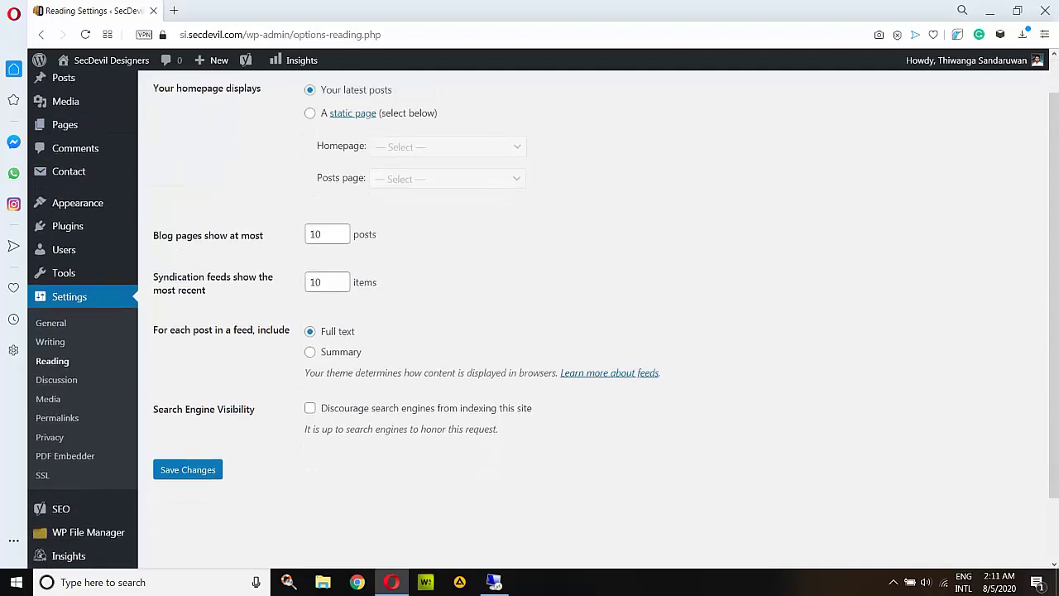
scroll(543, 310, "up", 1)
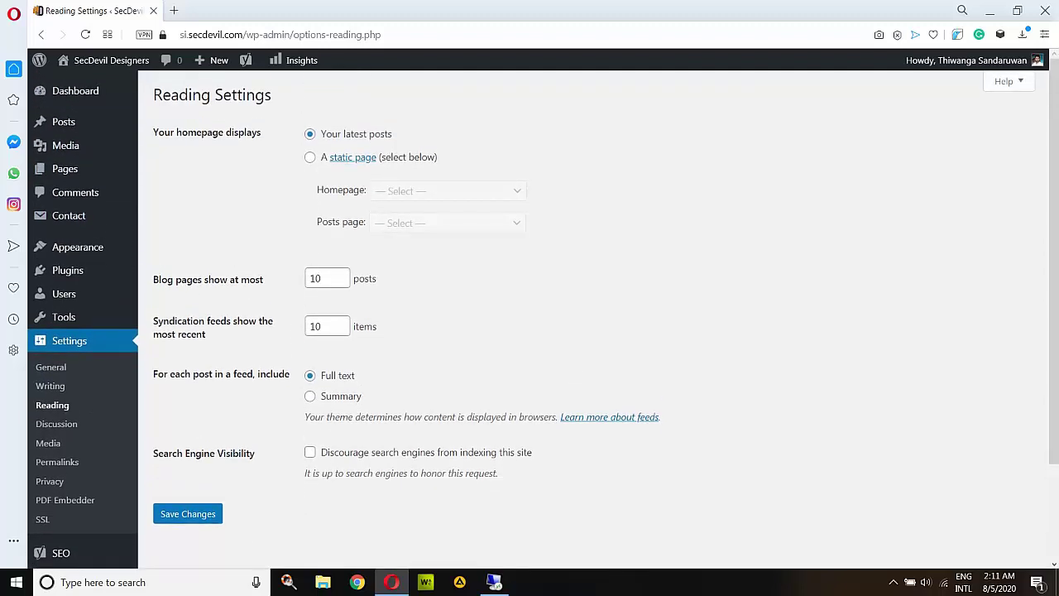
Look through the pages offered as Homepage under the static page option, returning the homepage display to Your latest posts.
left_click(310, 157)
left_click(447, 191)
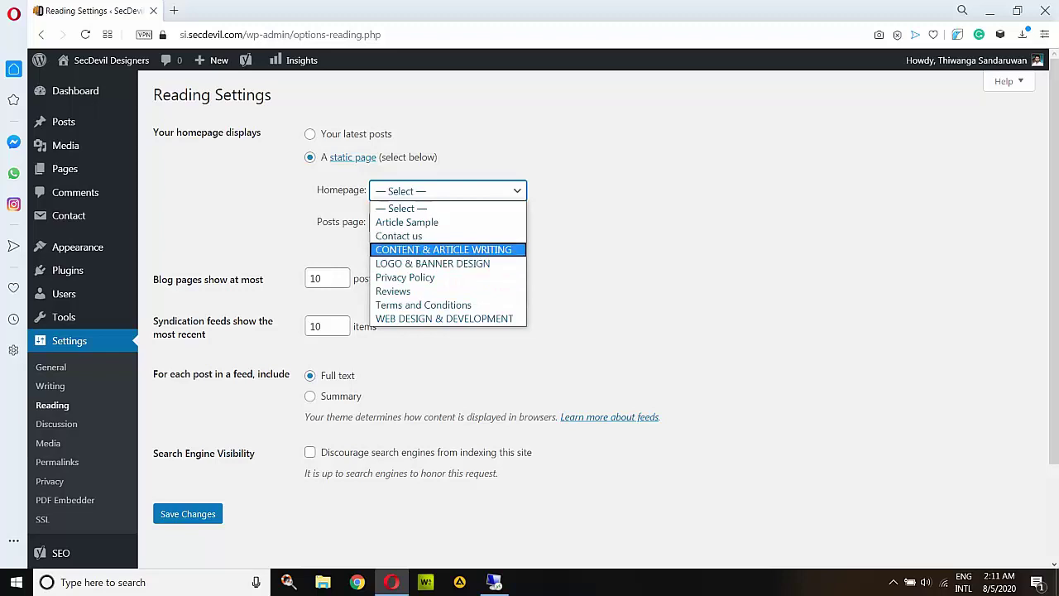
left_click(309, 134)
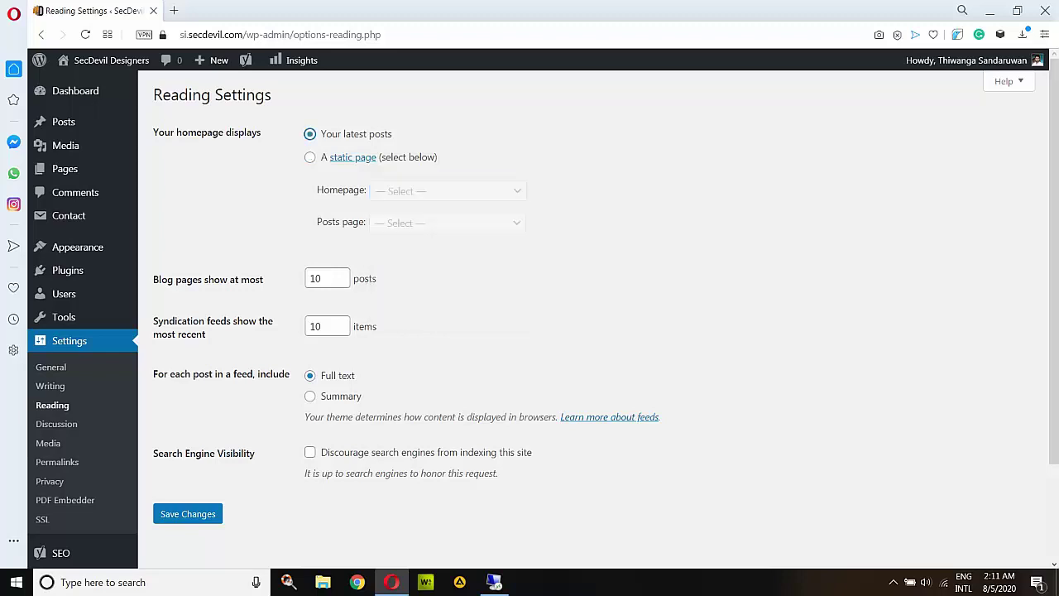
Review the Blog pages post count and Search Engine Visibility option, leave search engine indexing allowed, and save the Reading Settings.
scroll(543, 314, "down", 3)
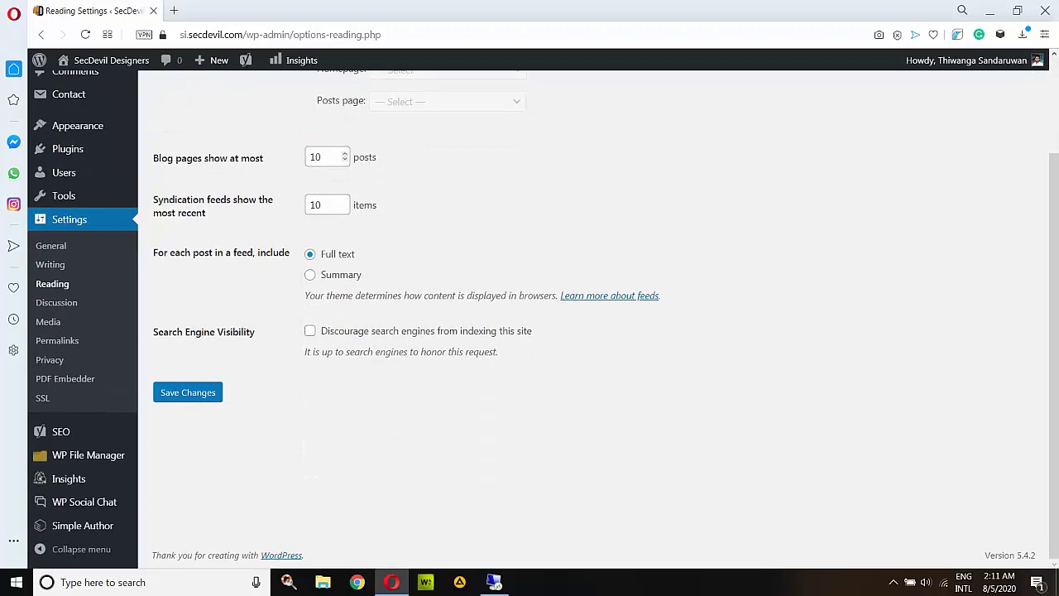
double_click(319, 157)
left_click_drag(322, 156, 309, 157)
key("Tab")
left_click(310, 331)
left_click(309, 331)
left_click(188, 392)
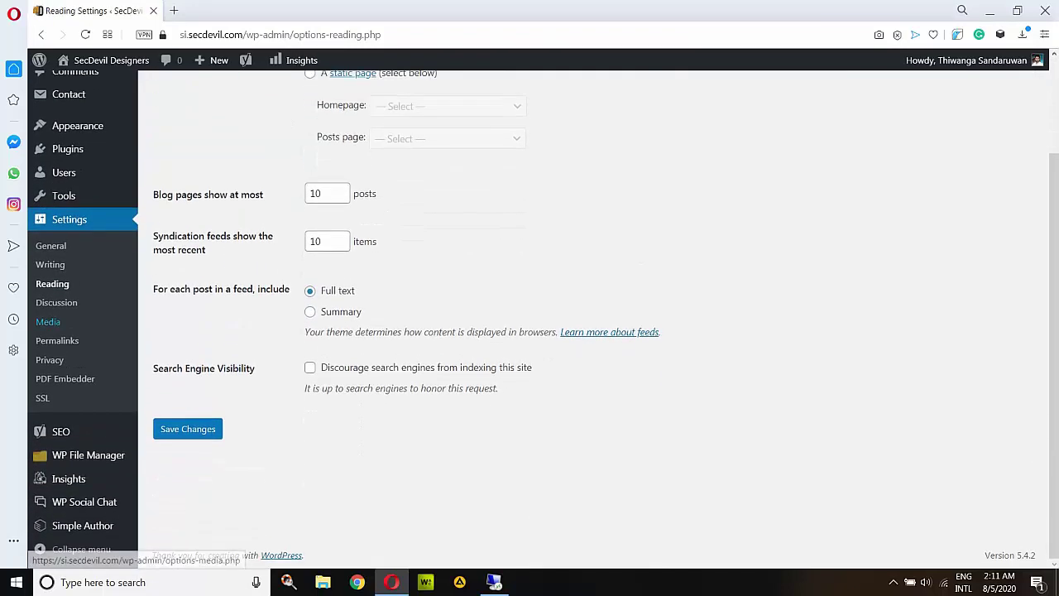
Open the Discussion settings and examine the Default post settings, Other comment settings and email notification options.
left_click(56, 302)
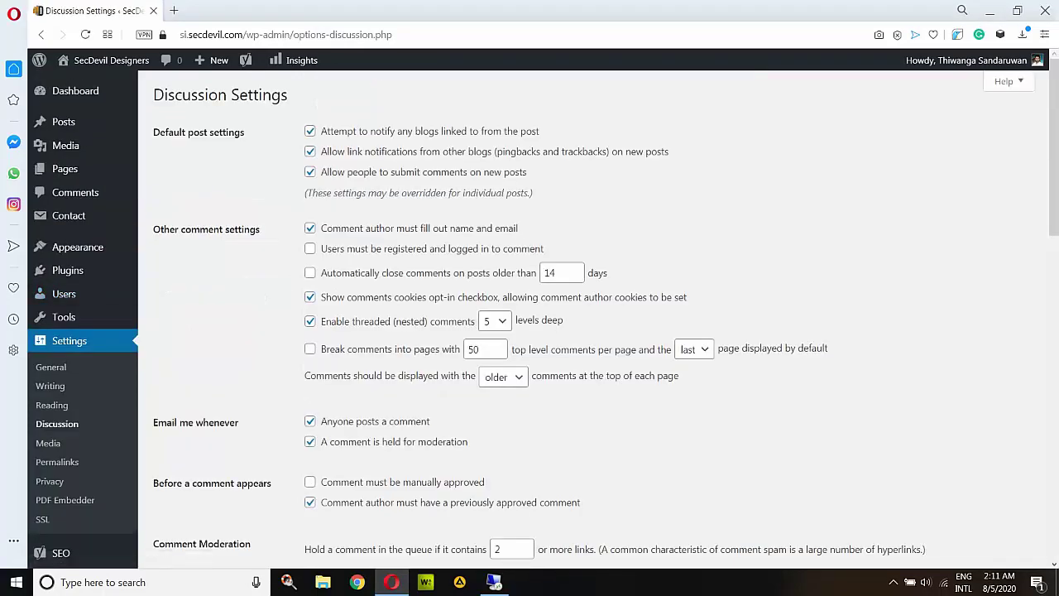
scroll(543, 314, "down", 3)
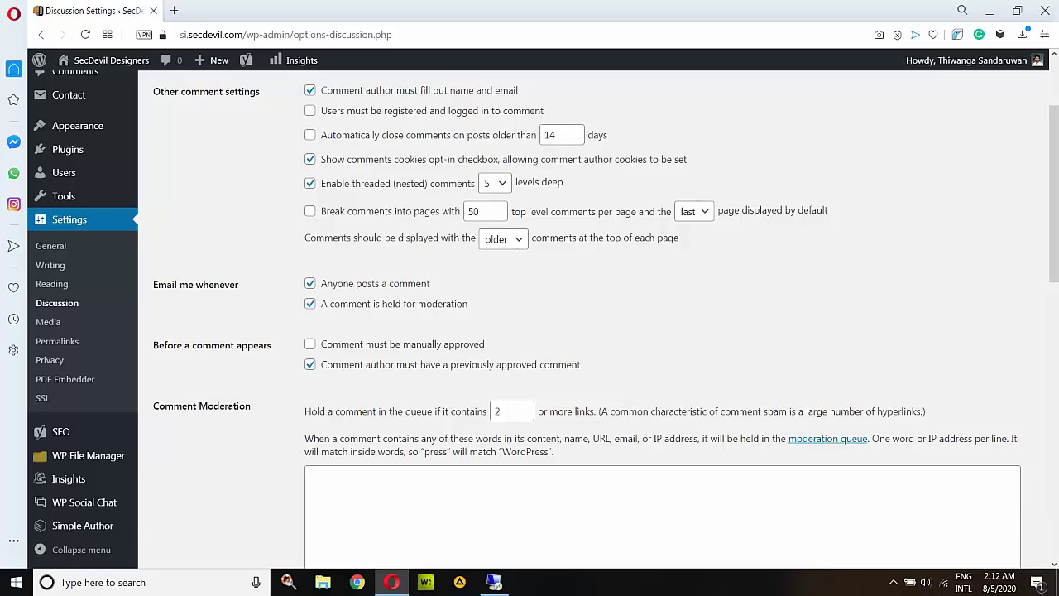
scroll(543, 314, "up", 2)
scroll(543, 315, "down", 2)
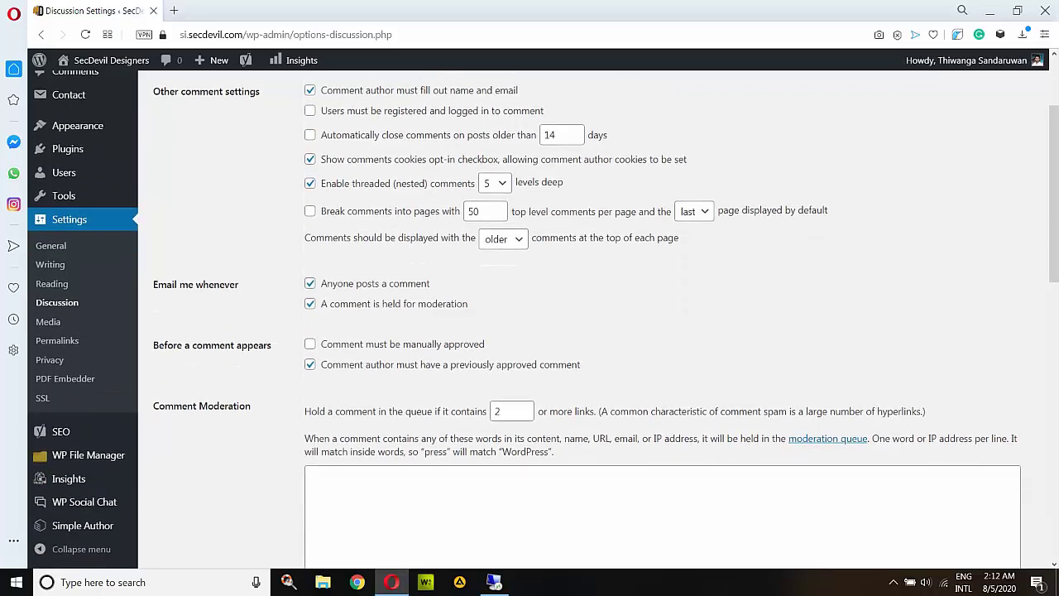
scroll(543, 314, "up", 2)
scroll(543, 315, "up", 2)
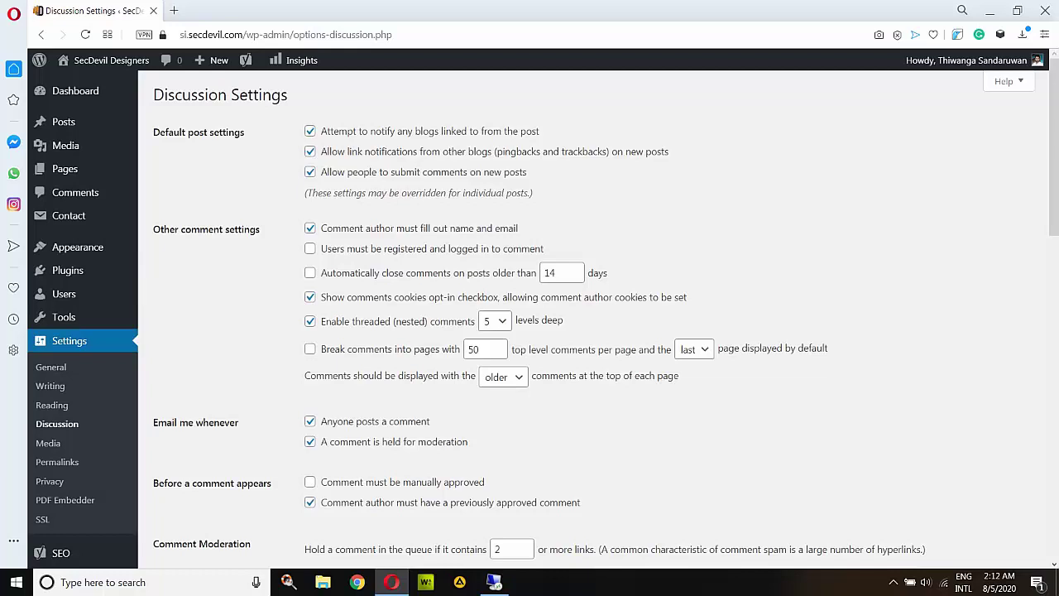
scroll(543, 314, "down", 2)
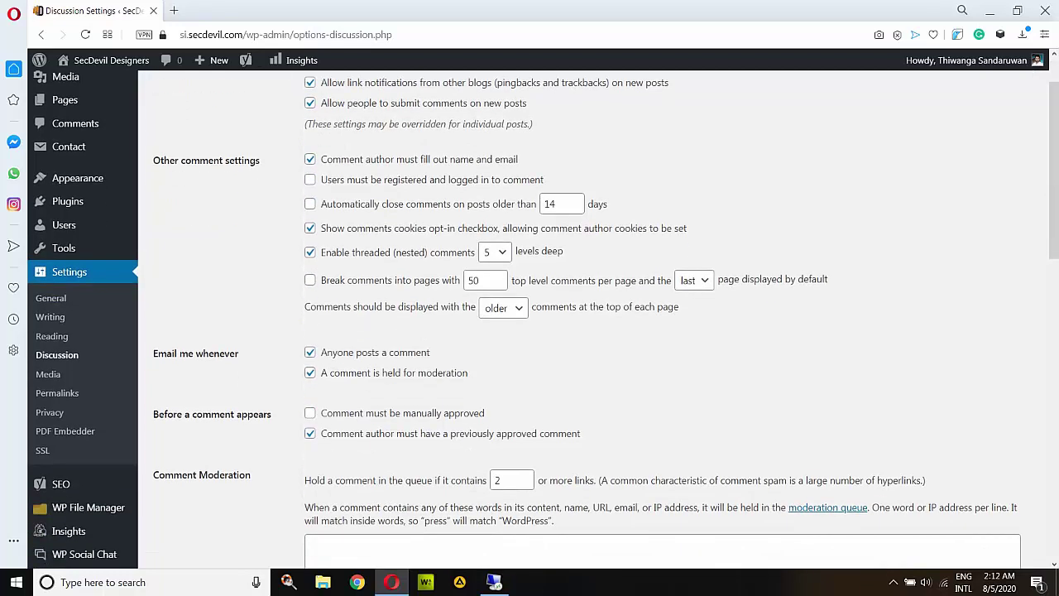
scroll(542, 315, "down", 6)
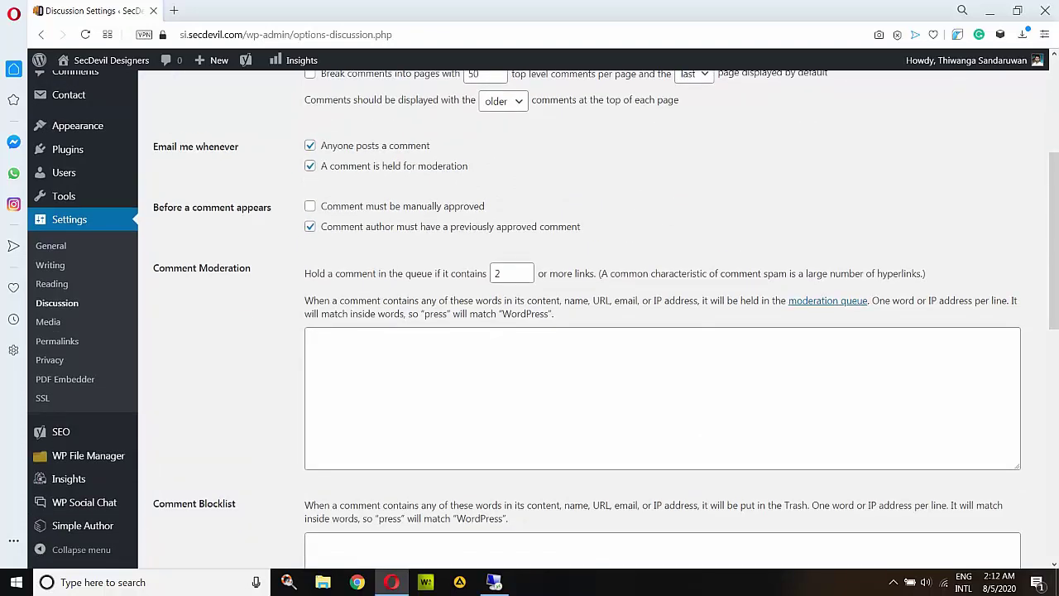
Try out the held-for-moderation email option and the Comment must be manually approved option, leaving manual approval off.
left_click(310, 165)
left_click(309, 206)
left_click(310, 206)
Examine the Comment Moderation and Comment Blocklist sections, including their word-list boxes and the blocklist explanation.
scroll(580, 314, "down", 6)
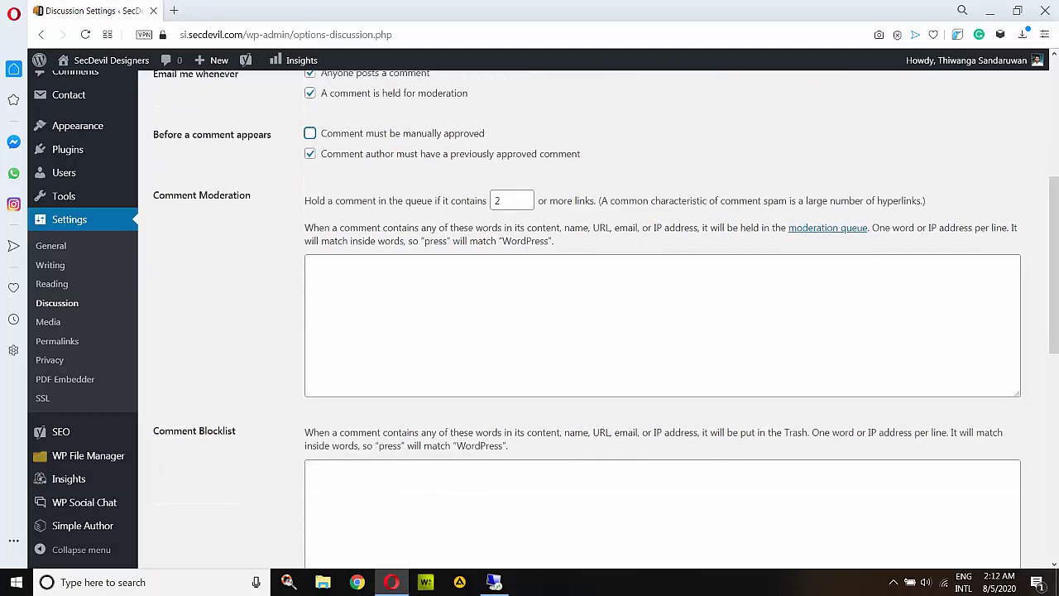
scroll(579, 314, "up", 3)
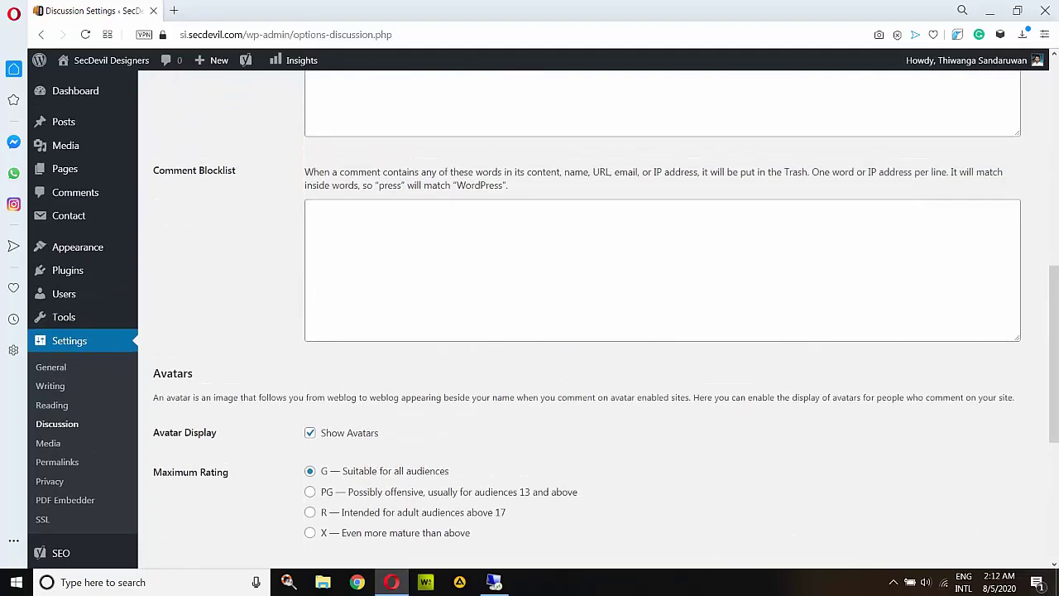
scroll(579, 315, "up", 2)
scroll(580, 314, "down", 2)
scroll(579, 314, "up", 3)
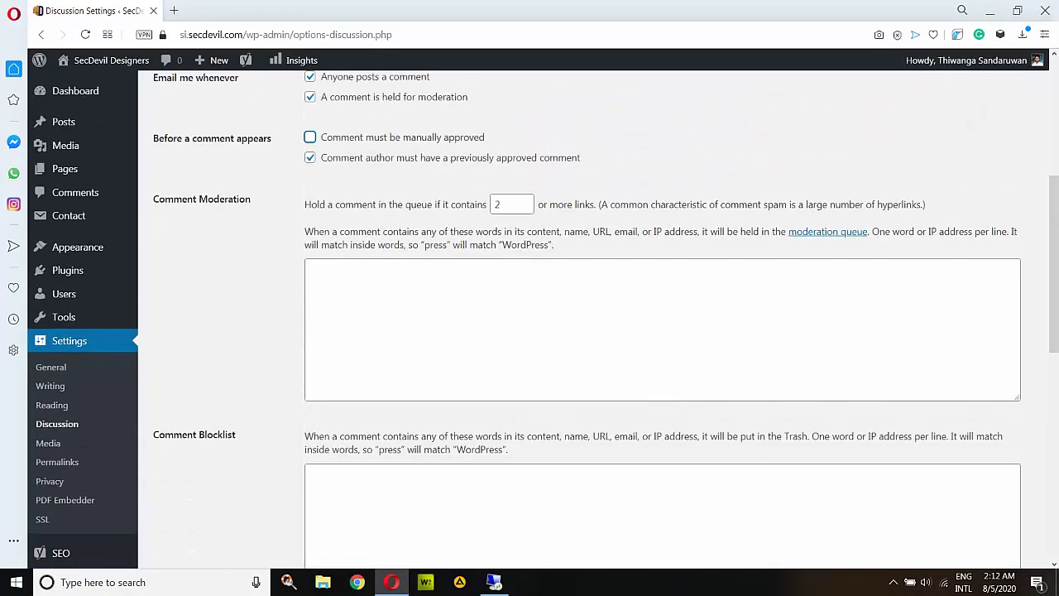
left_click(308, 270)
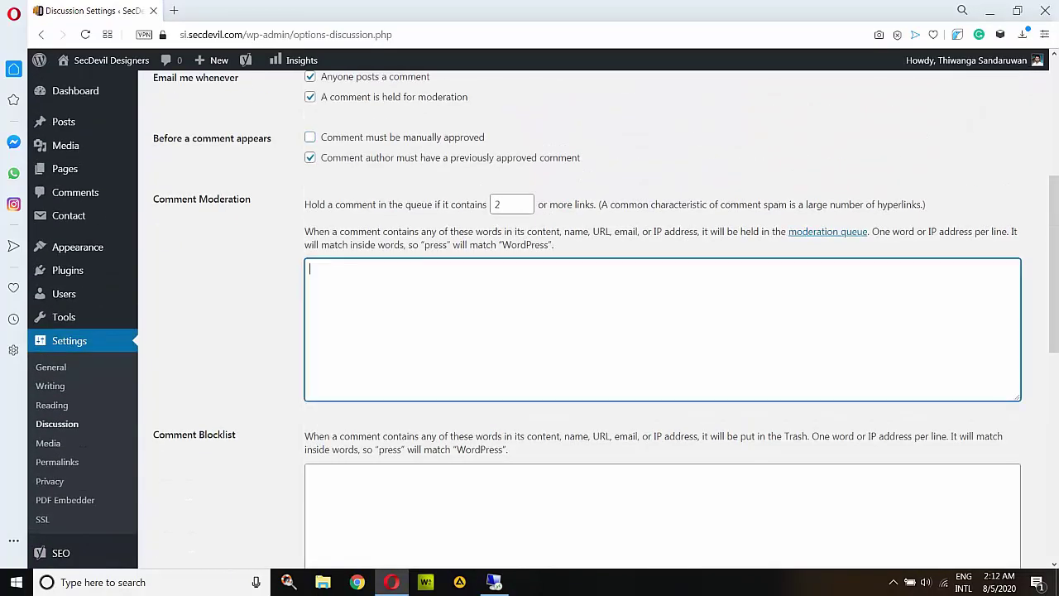
scroll(579, 319, "down", 3)
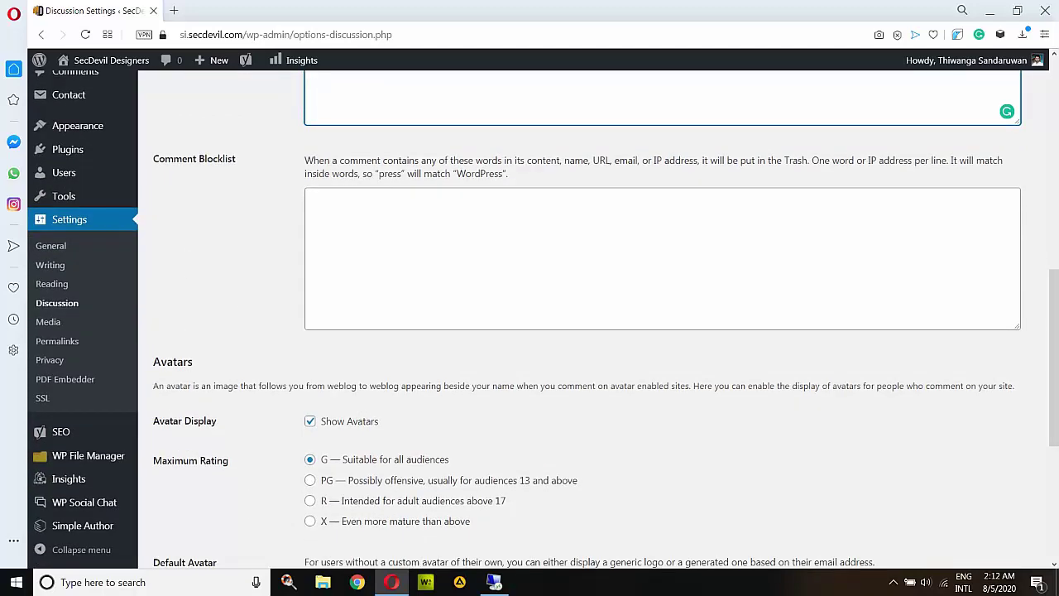
left_click(310, 201)
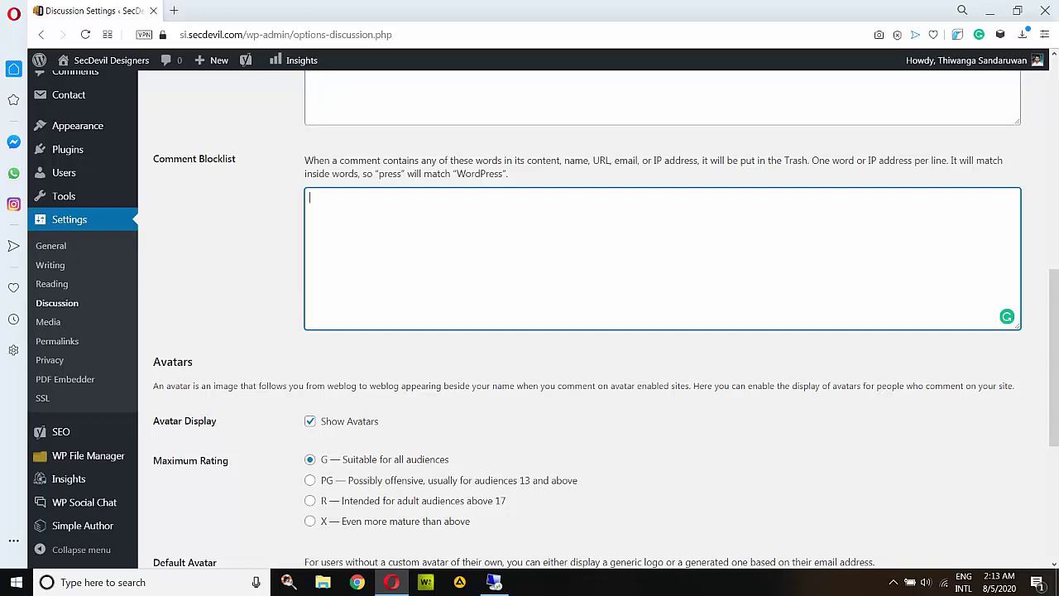
left_click_drag(527, 161, 690, 160)
left_click(690, 161)
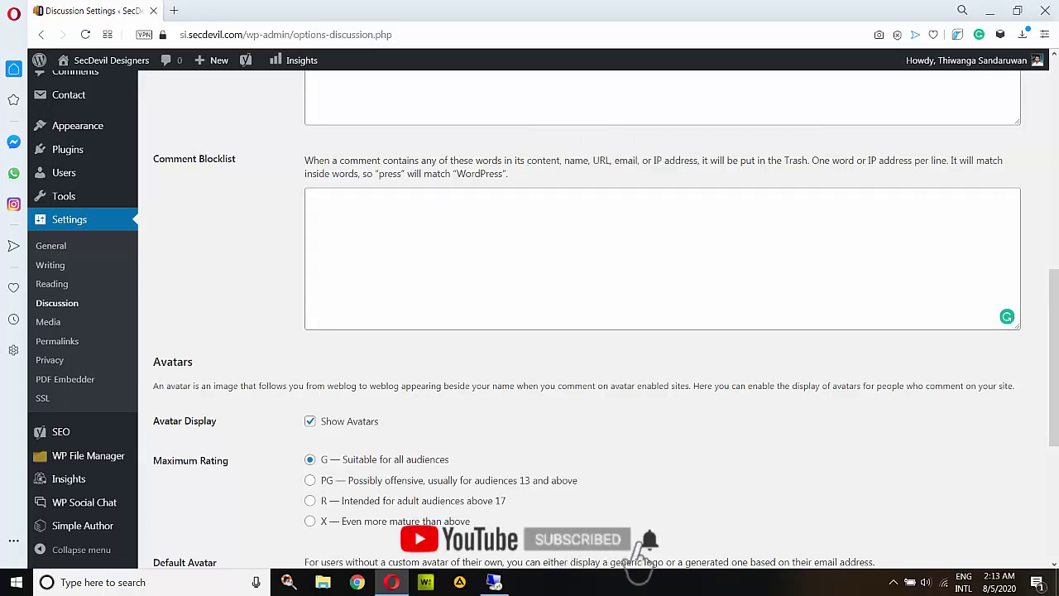
left_click(310, 197)
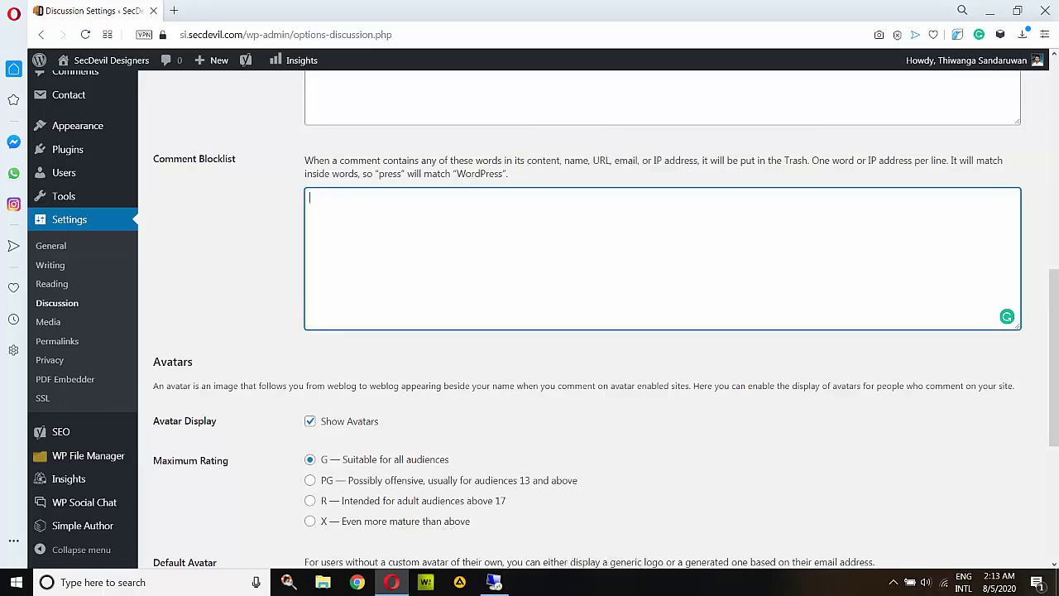
Review the avatar display and default avatar options, choosing G — Suitable for all audiences as the Maximum Rating.
scroll(605, 319, "down", 3)
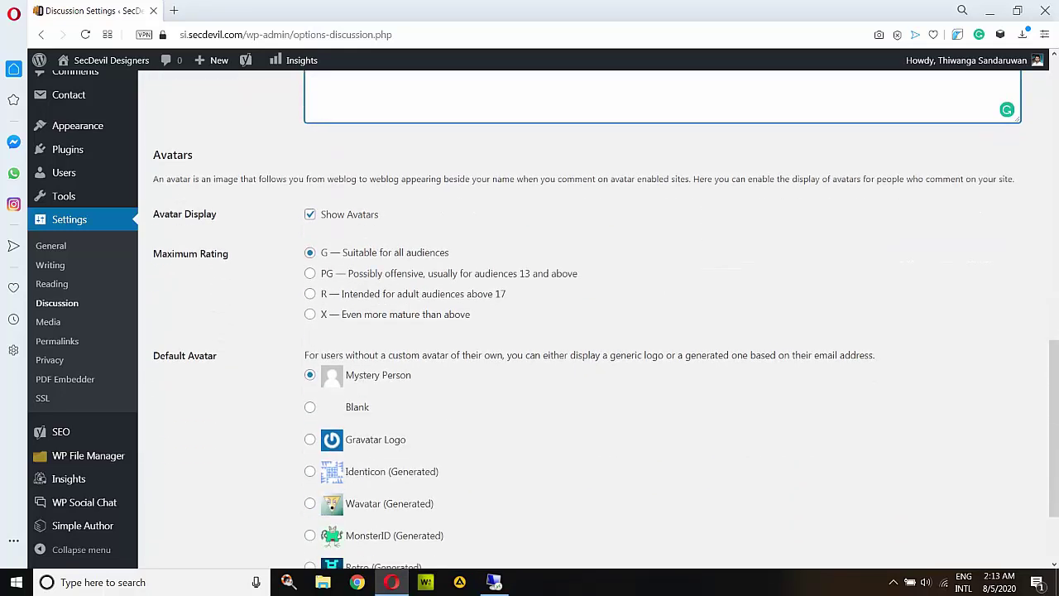
left_click_drag(153, 215, 216, 214)
left_click(216, 214)
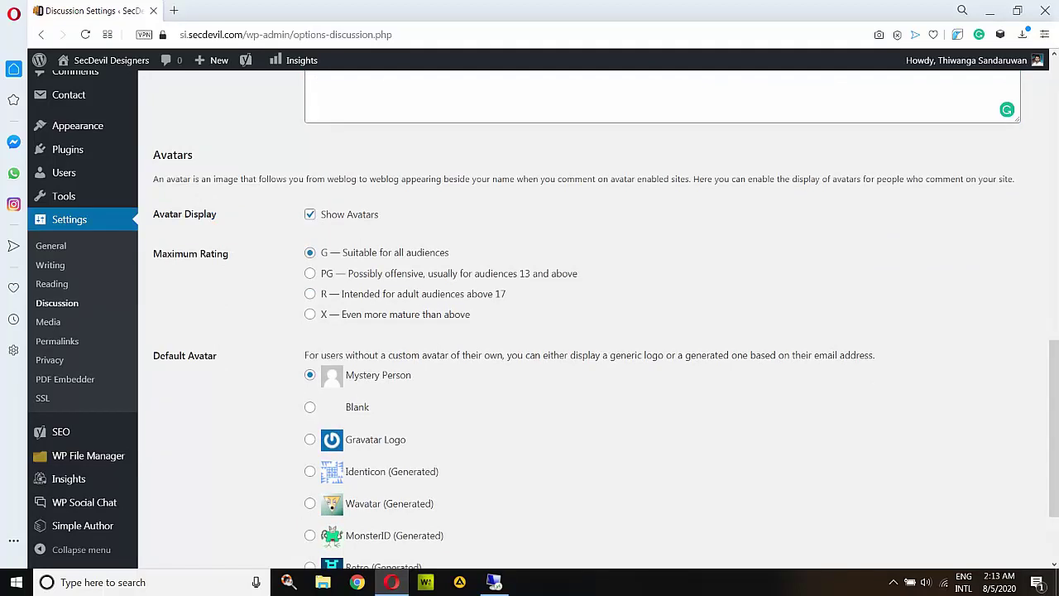
scroll(606, 319, "down", 1)
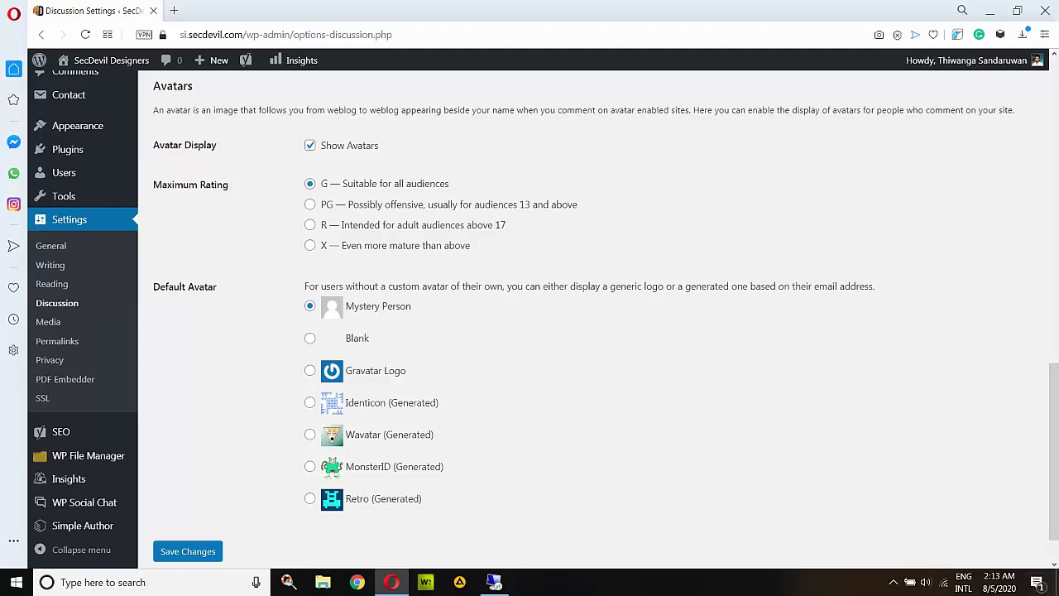
left_click(310, 183)
mouse_move(966, 60)
scroll(595, 315, "down", 1)
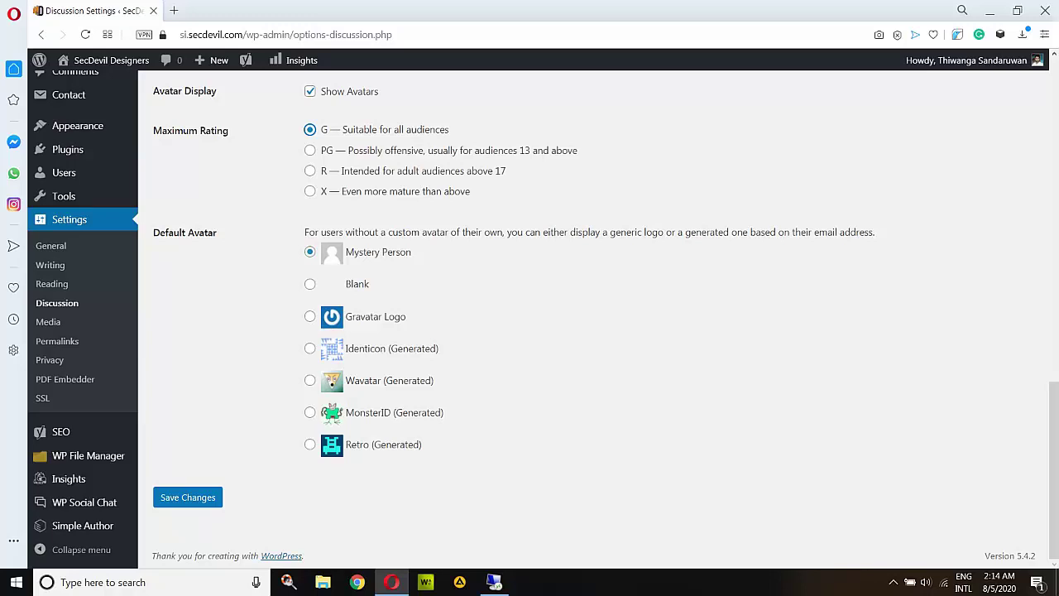
key("Tab")
Open the Media settings and examine the thumbnail, medium and large image dimensions and the upload folder option.
left_click(48, 321)
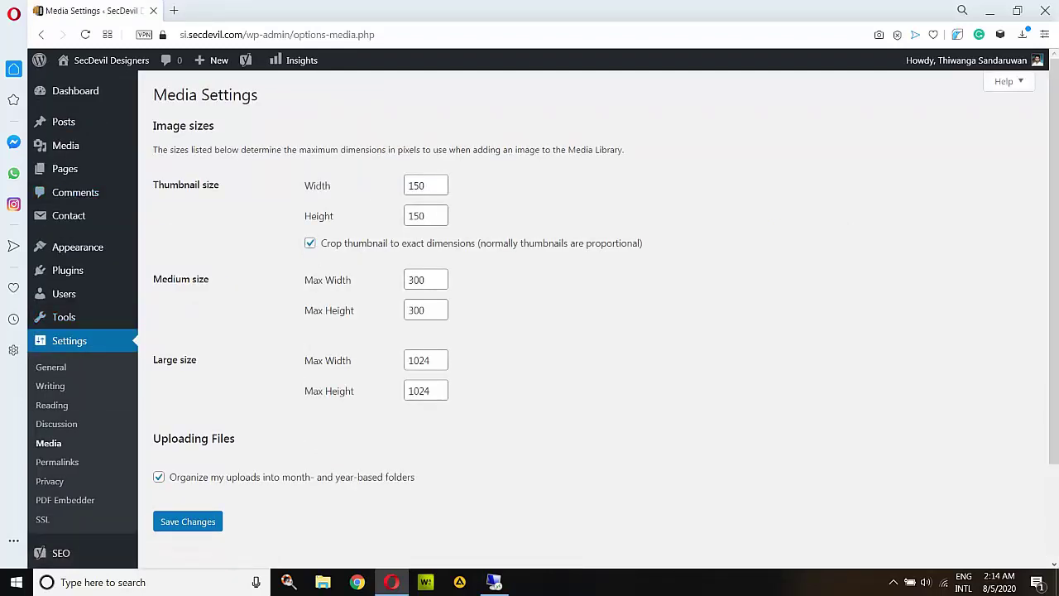
left_click(424, 215)
scroll(538, 318, "down", 1)
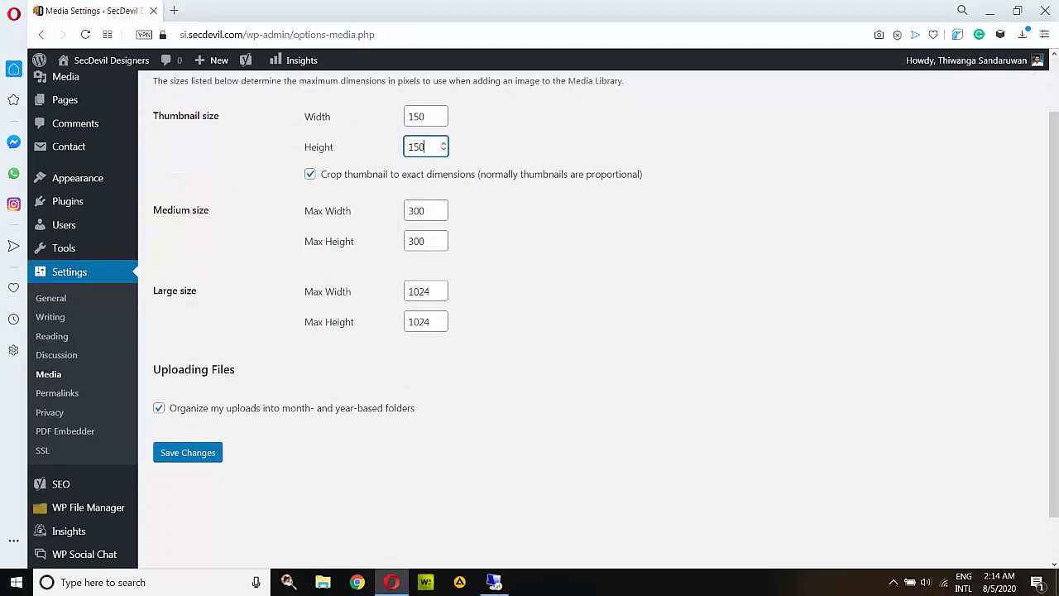
left_click(425, 210)
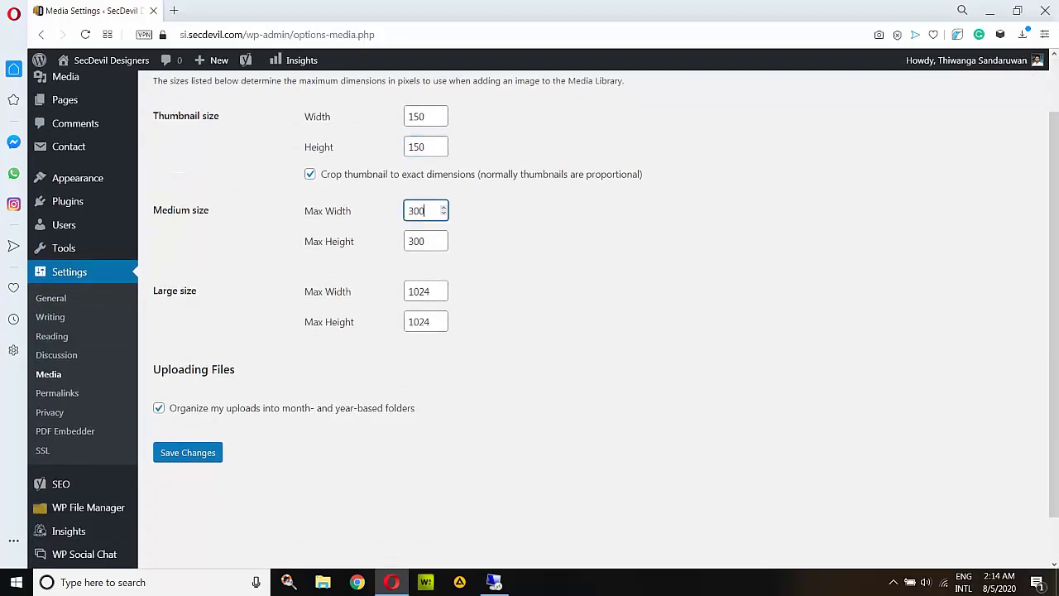
left_click(425, 241)
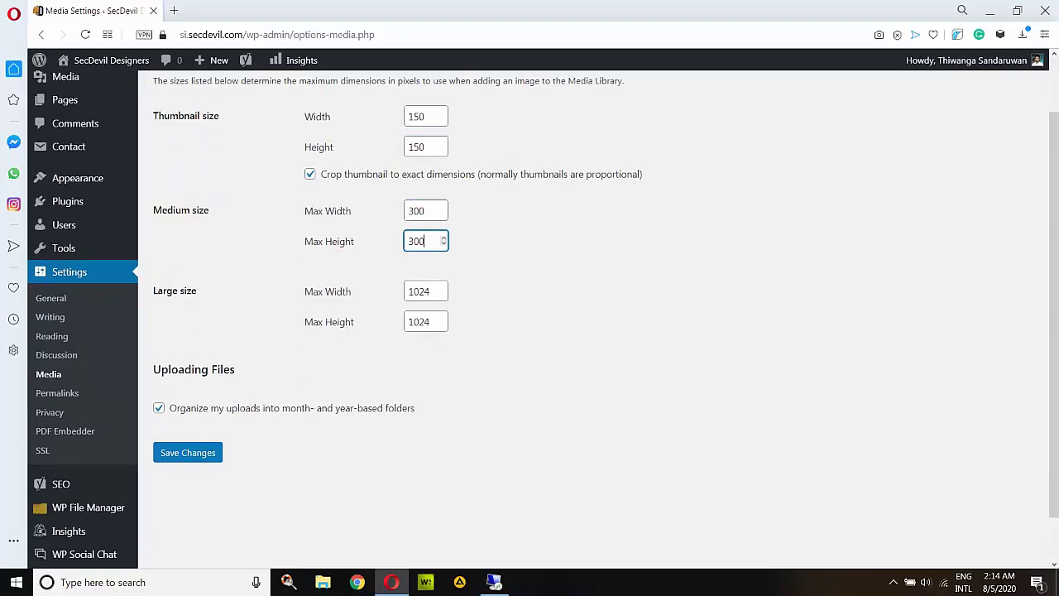
scroll(444, 321, "down", 1)
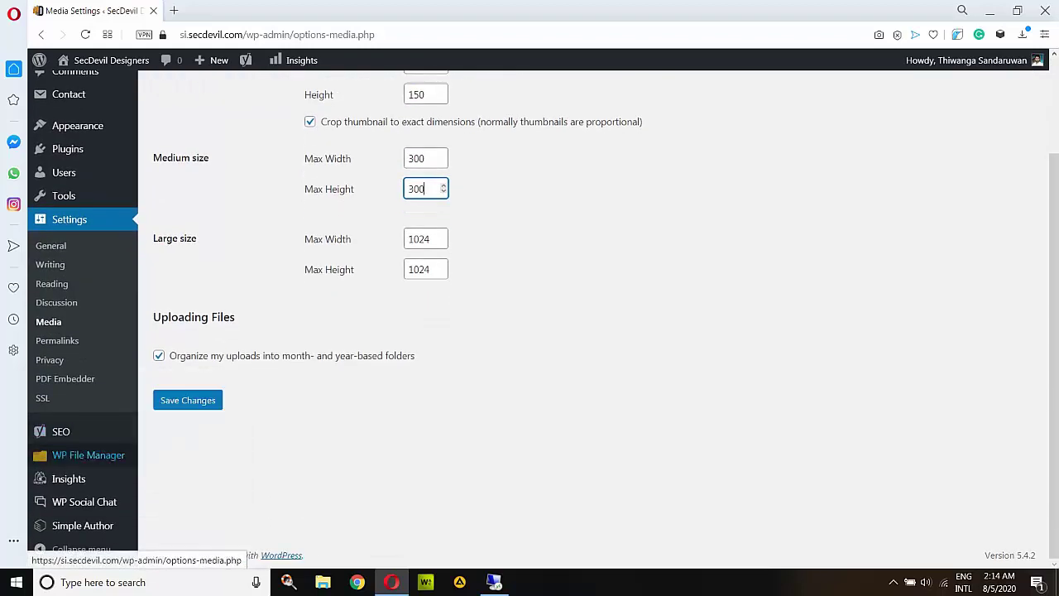
Open the Permalinks settings and examine the common URL structures, from Plain to Custom Structure.
left_click(57, 340)
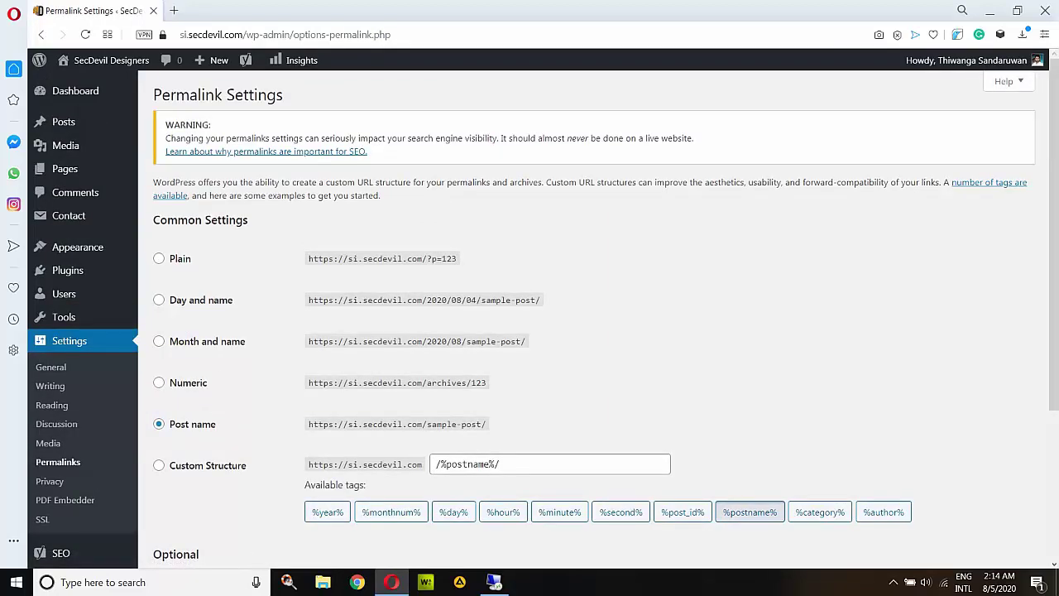
scroll(579, 331, "down", 1)
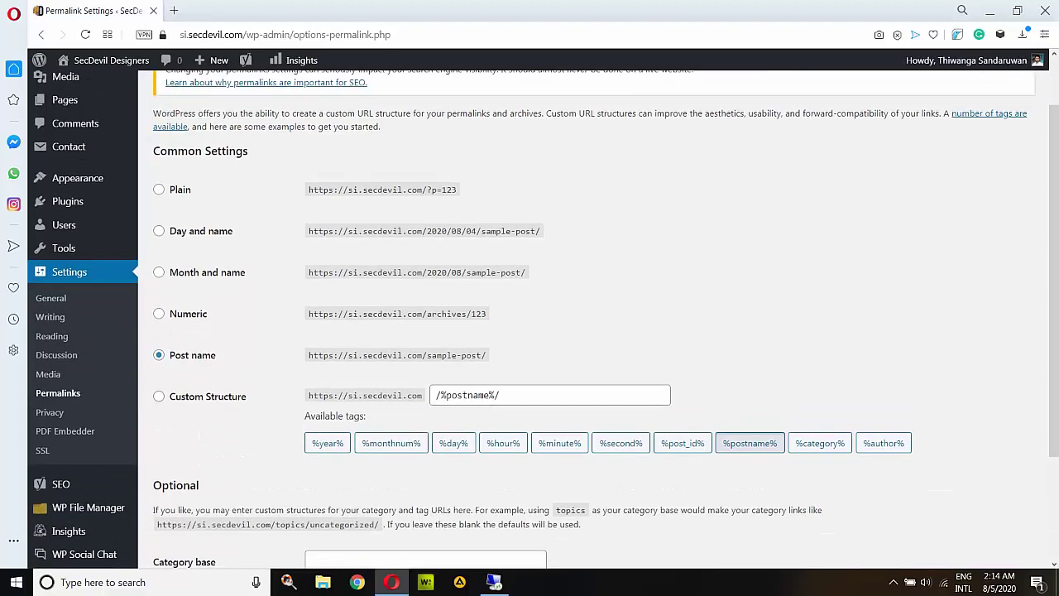
scroll(580, 331, "up", 1)
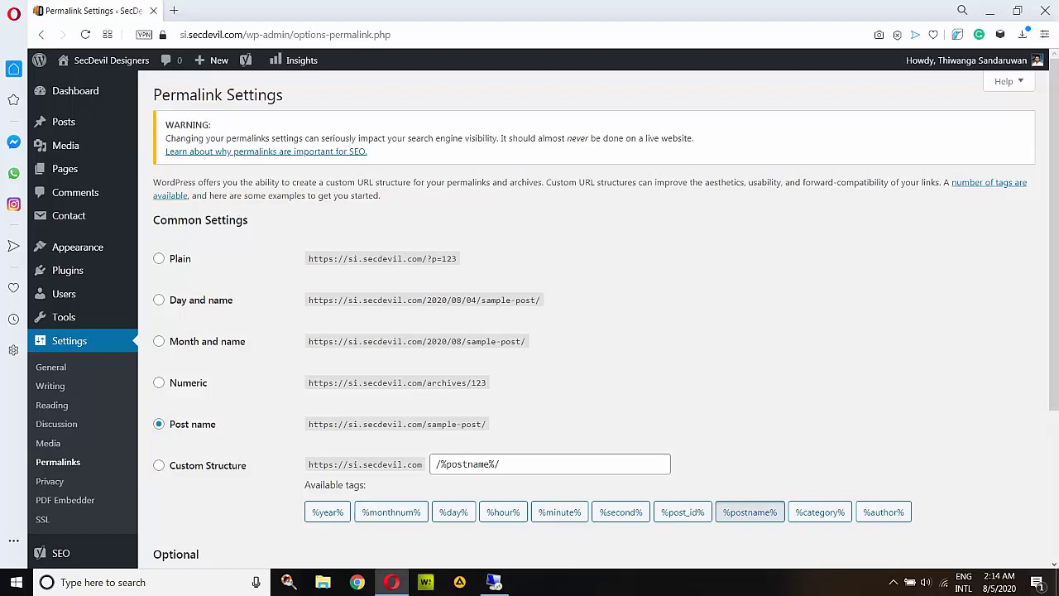
scroll(579, 331, "down", 1)
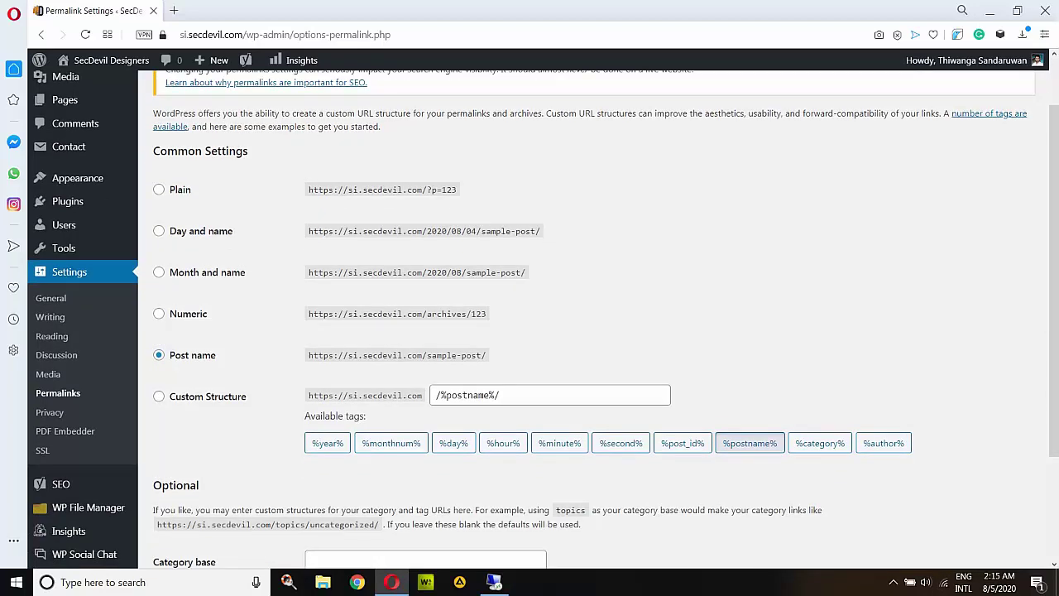
Examine the optional Category base and Tag base fields and the topics/uncategorized example URL.
scroll(543, 319, "down", 2)
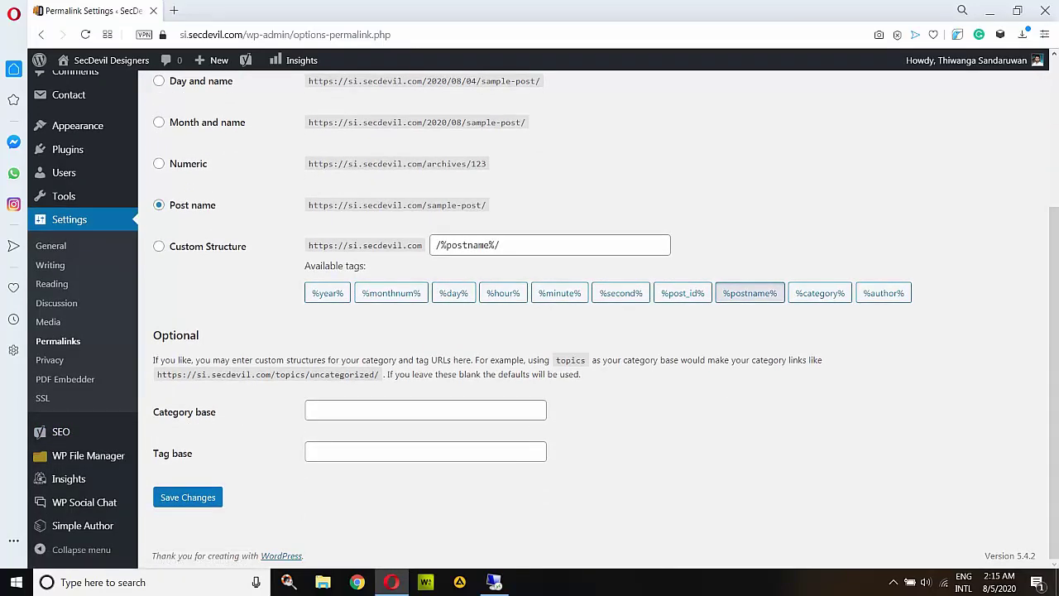
left_click(311, 411)
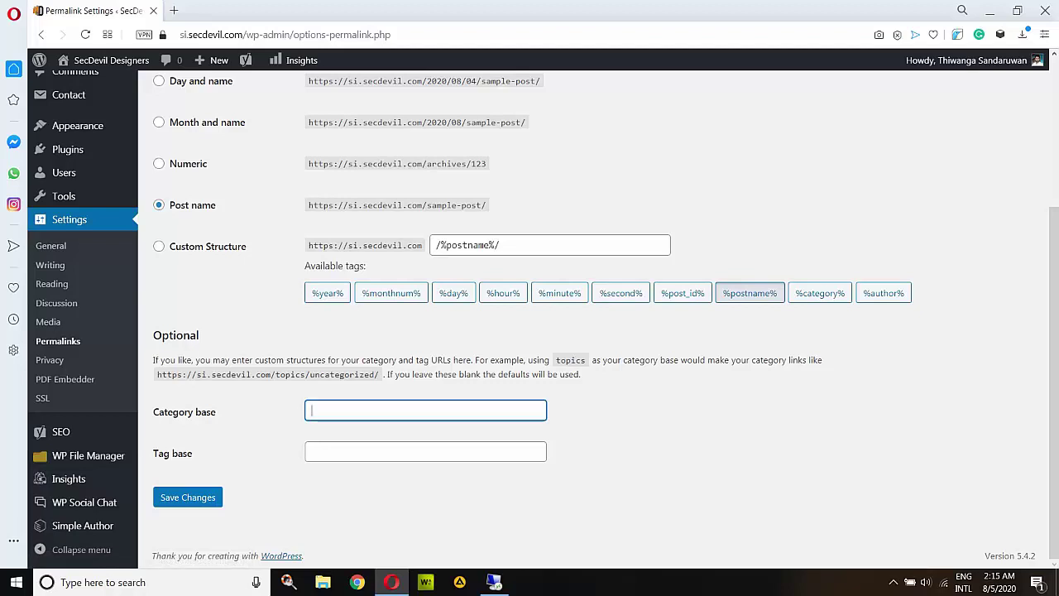
left_click_drag(276, 374, 380, 374)
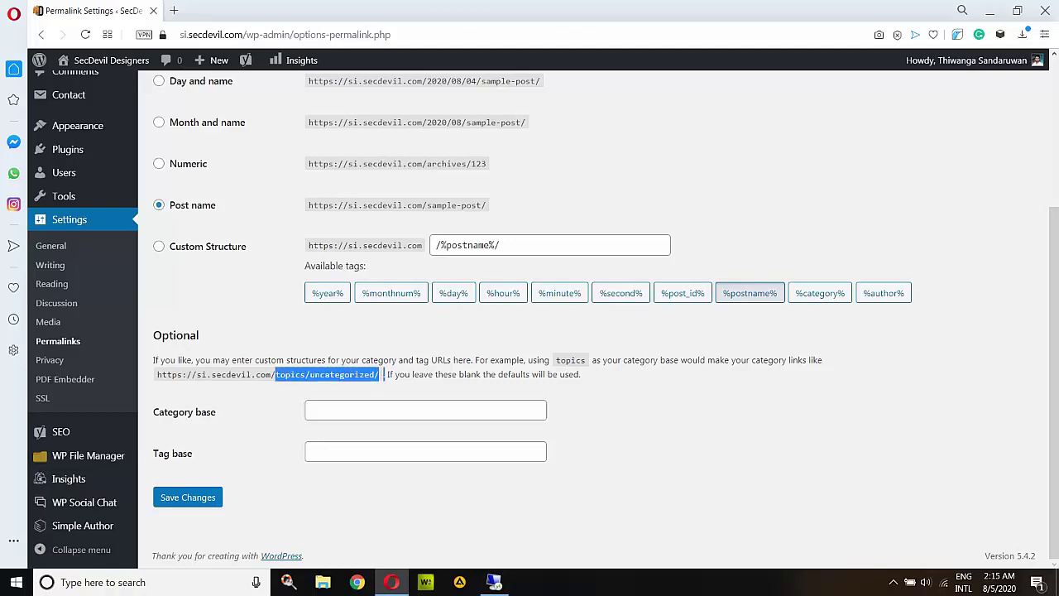
left_click(384, 374)
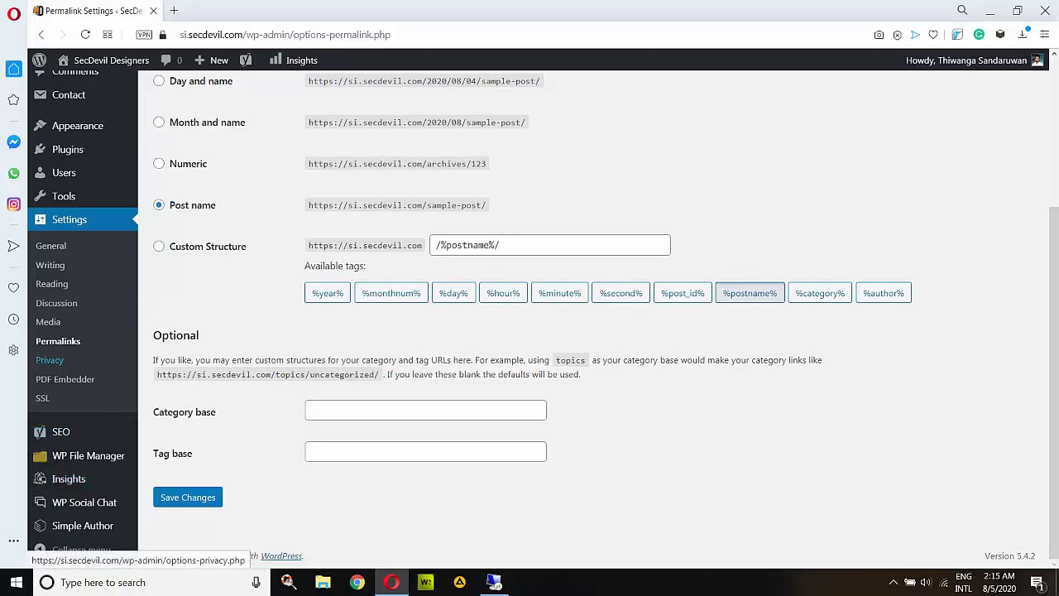
Open the Privacy settings and assign the existing Privacy Policy page as the site's privacy policy page.
left_click(49, 360)
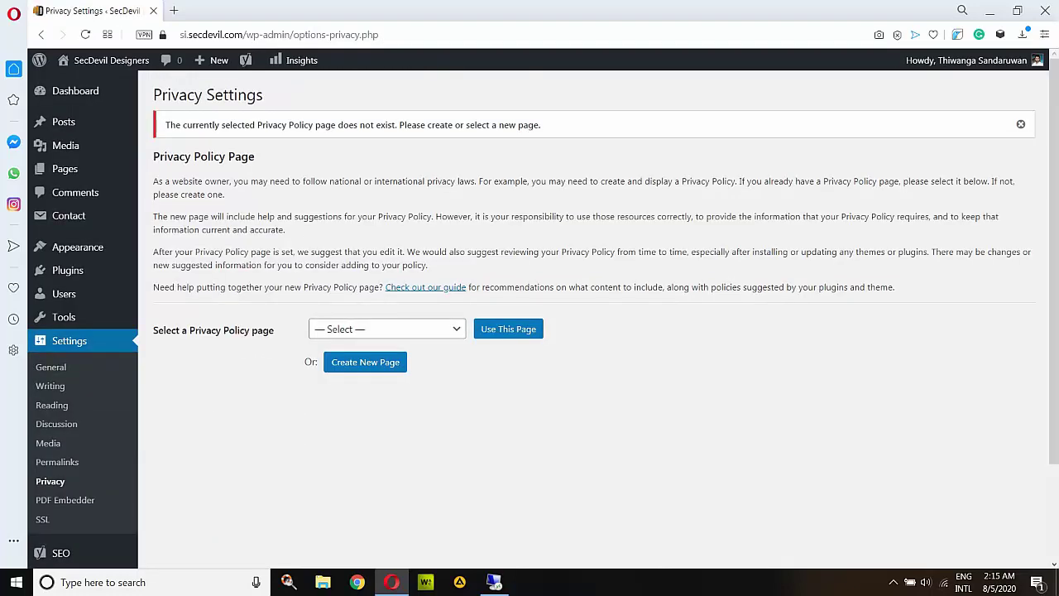
left_click(387, 328)
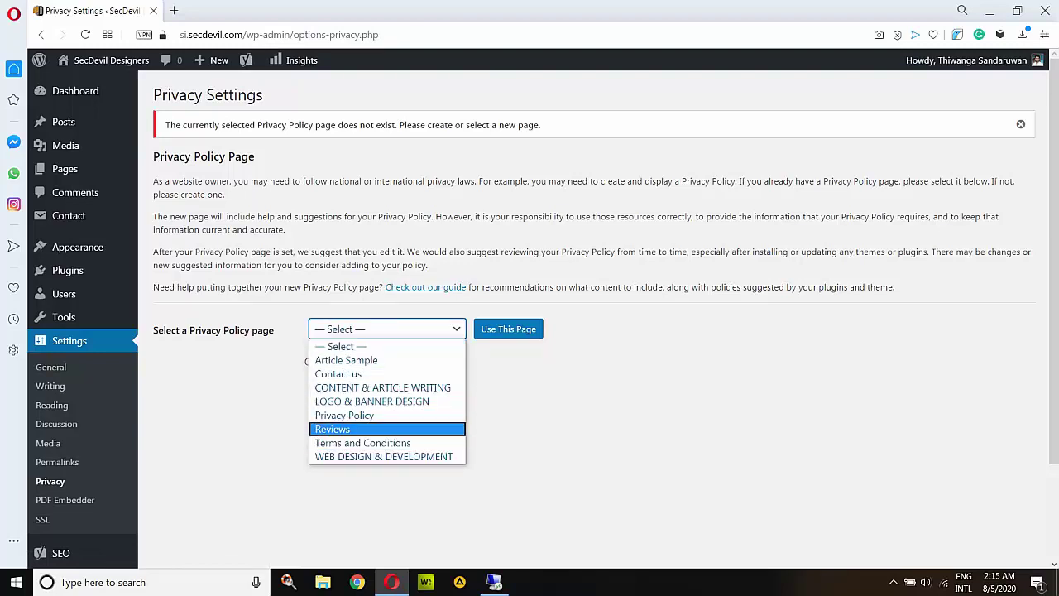
left_click(386, 414)
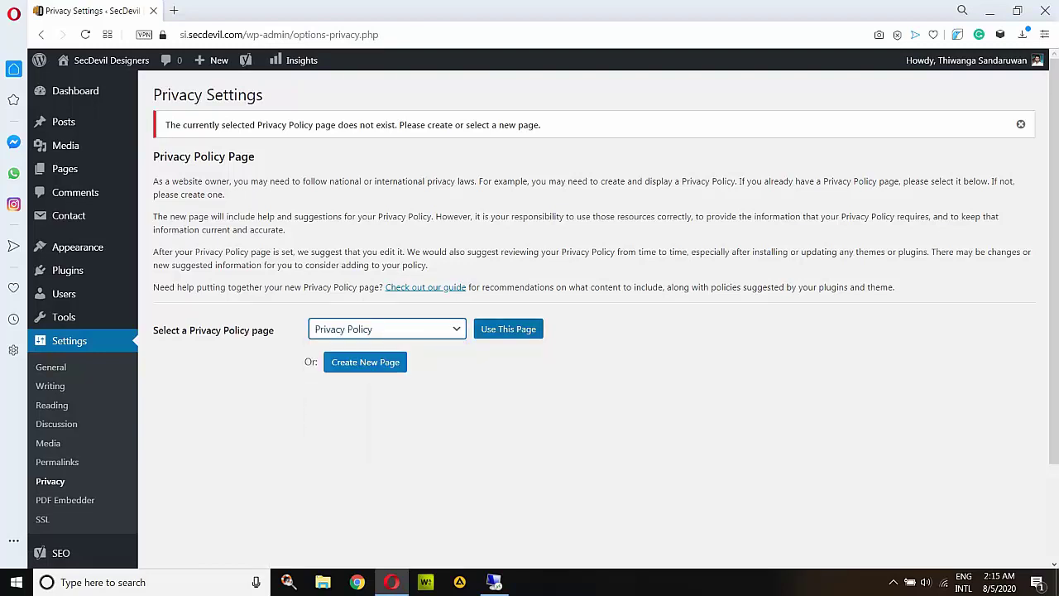
left_click(508, 328)
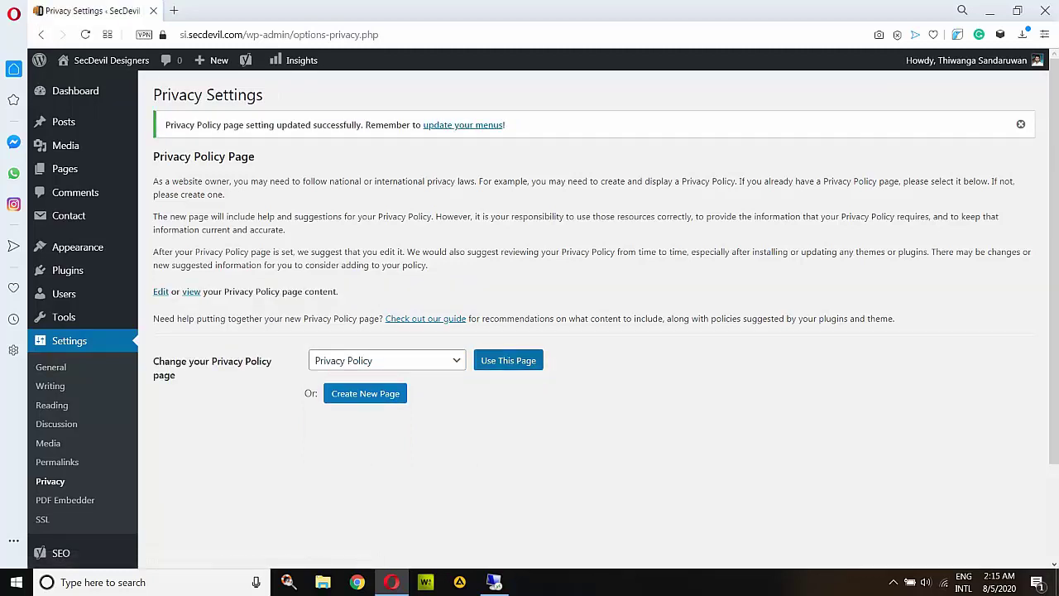
Open the SSL settings and examine the detected setup on the Configuration page.
scroll(65, 431, "down", 1)
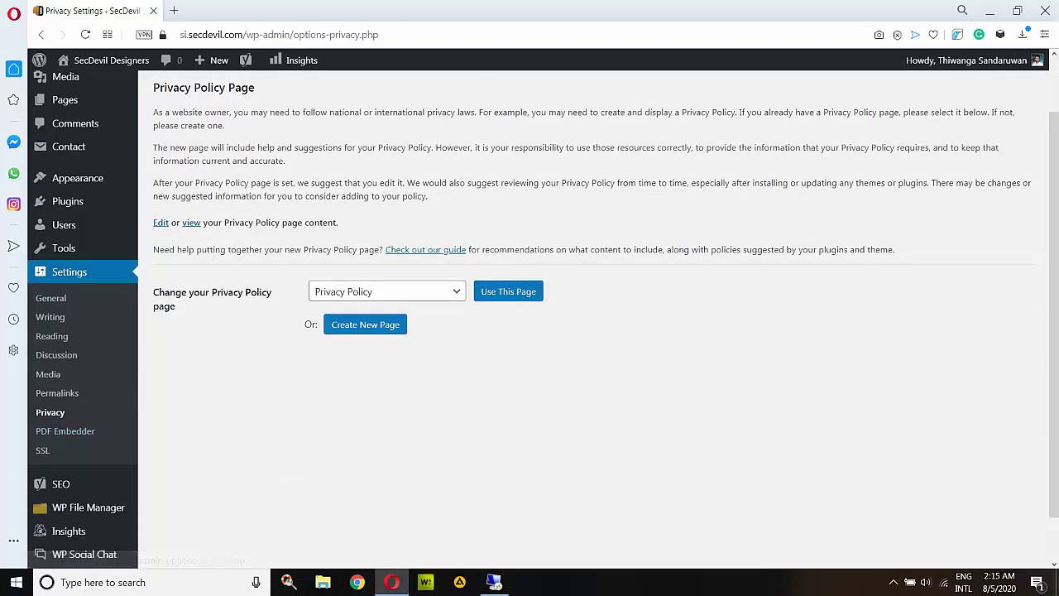
scroll(65, 431, "up", 1)
scroll(65, 431, "down", 1)
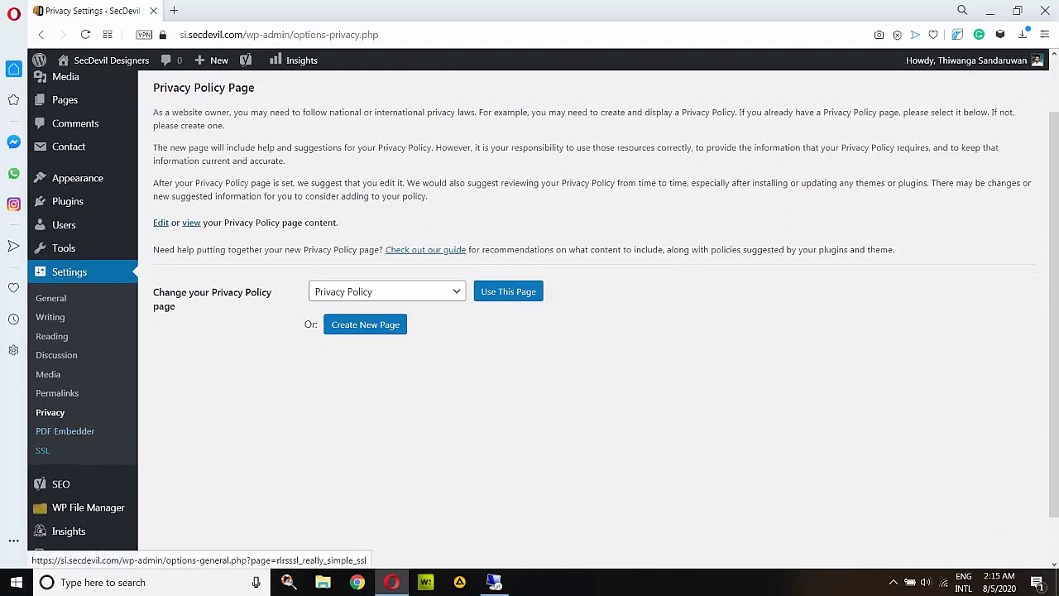
left_click(43, 450)
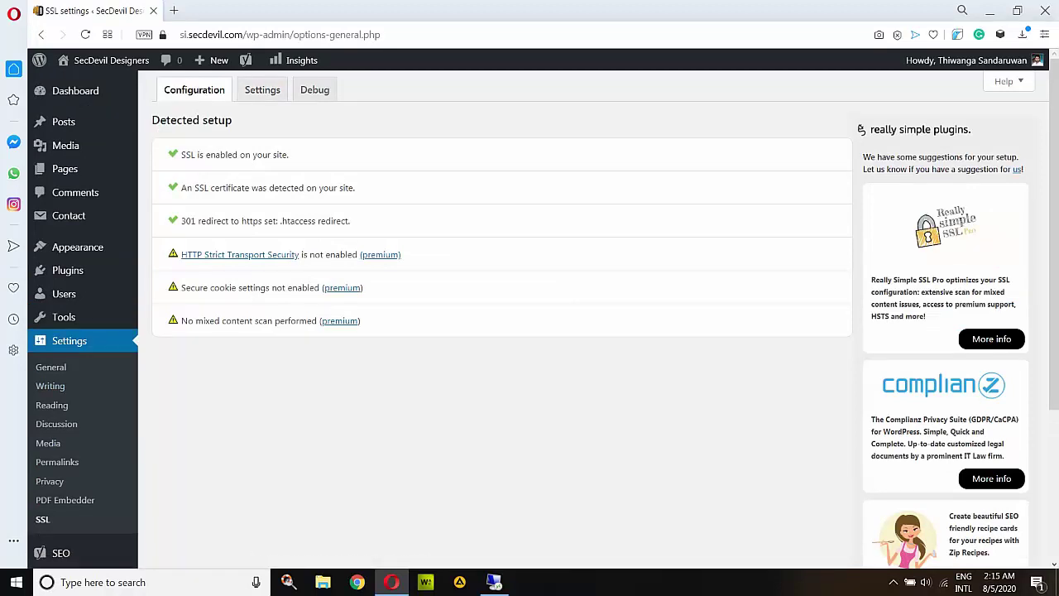
Return to the General settings and look over the site identity, membership, language, timezone and date format options.
left_click(50, 367)
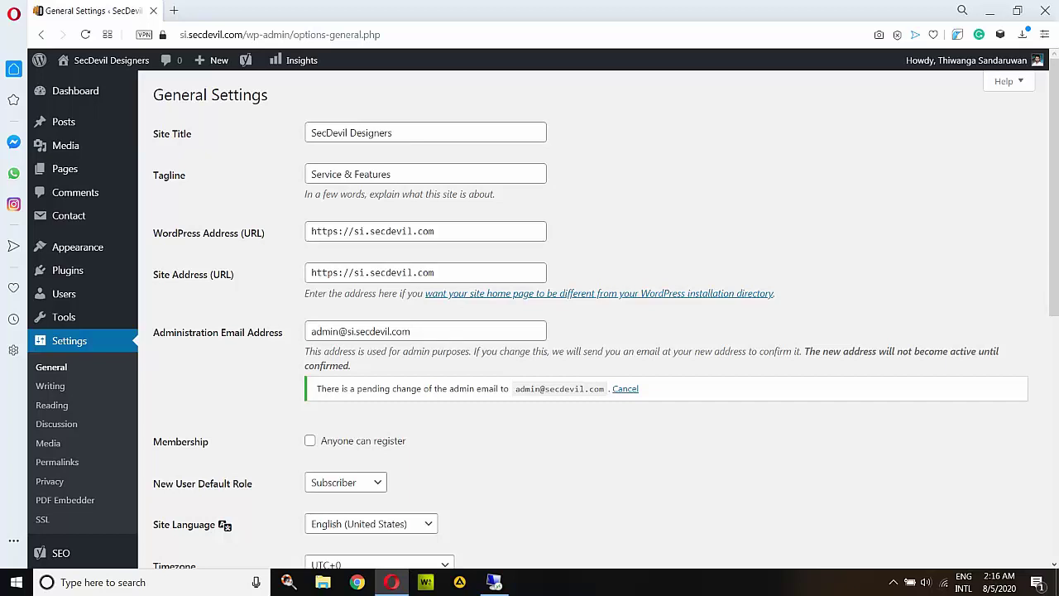
scroll(596, 331, "down", 3)
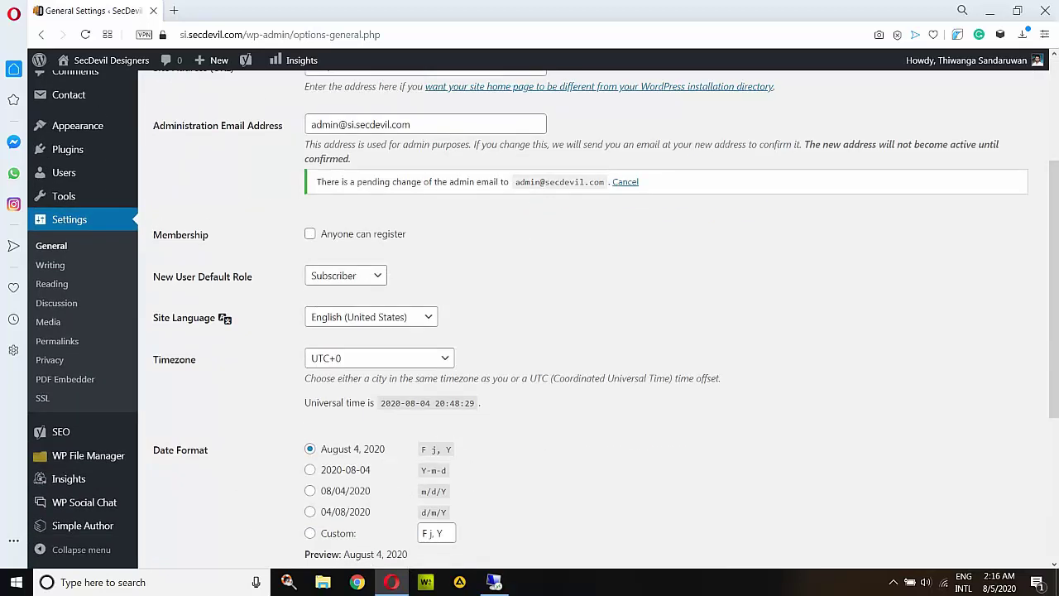
scroll(596, 331, "up", 3)
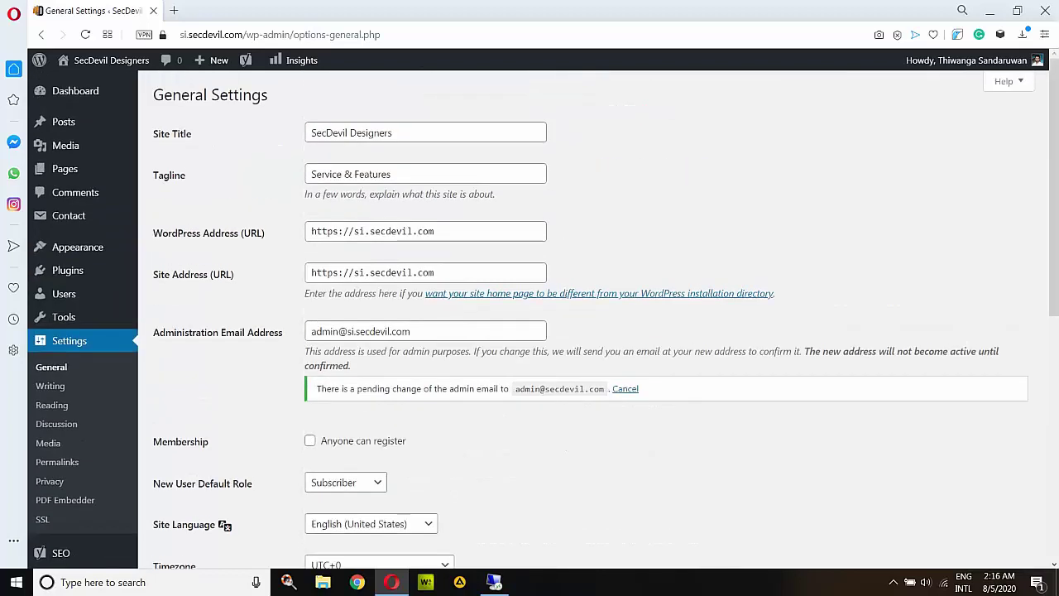
Open the live SecDevil Designers site in a new browser tab and switch to it.
mouse_move(108, 60)
right_click(101, 83)
left_click(140, 97)
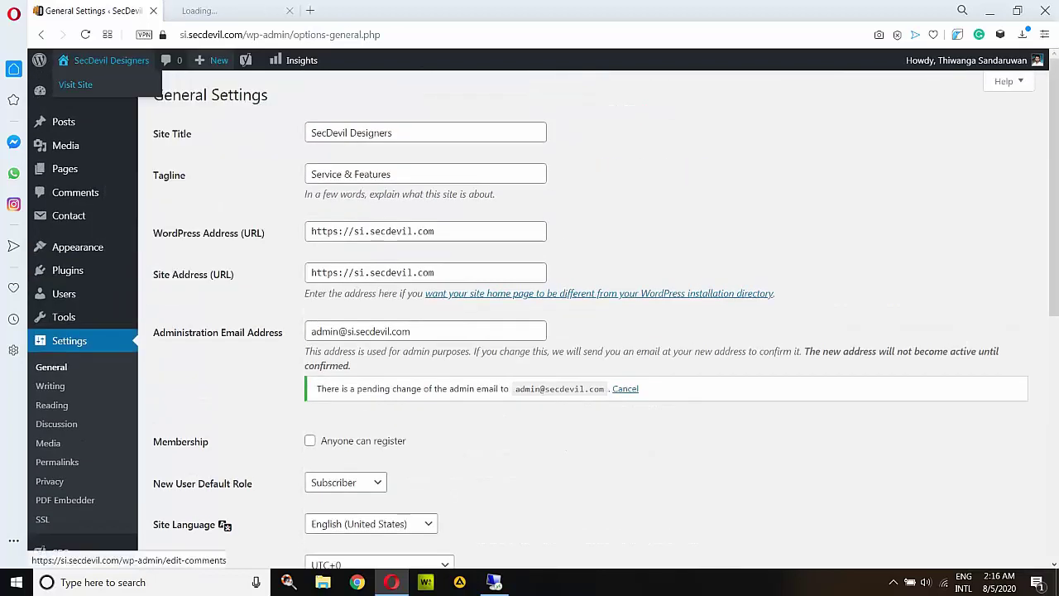
left_click(232, 11)
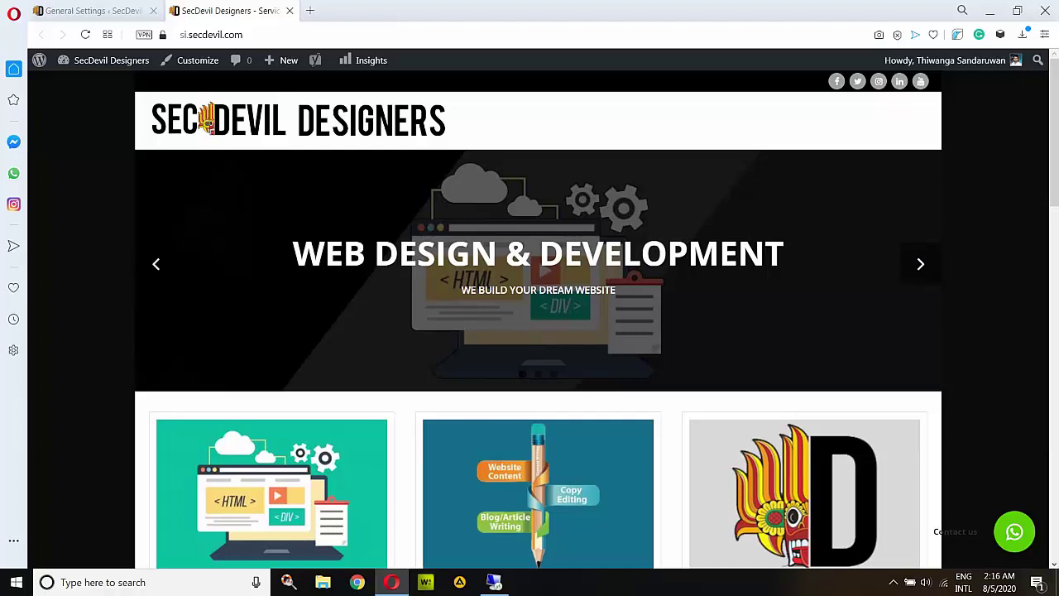
Examine the homepage's banner slider, the three service boxes and the blog post previews.
scroll(538, 319, "down", 10)
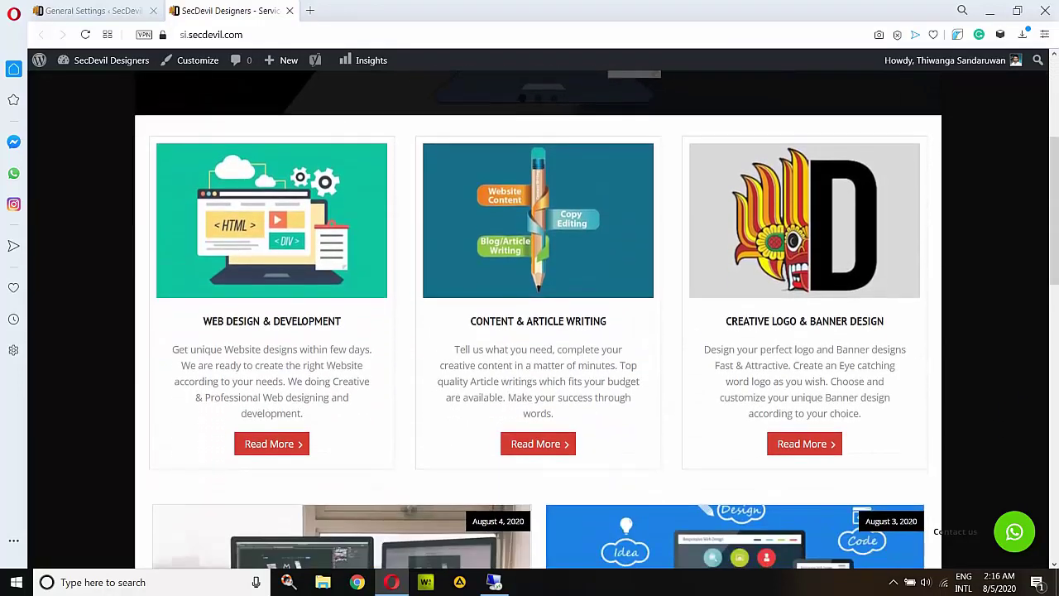
scroll(385, 306, "down", 3)
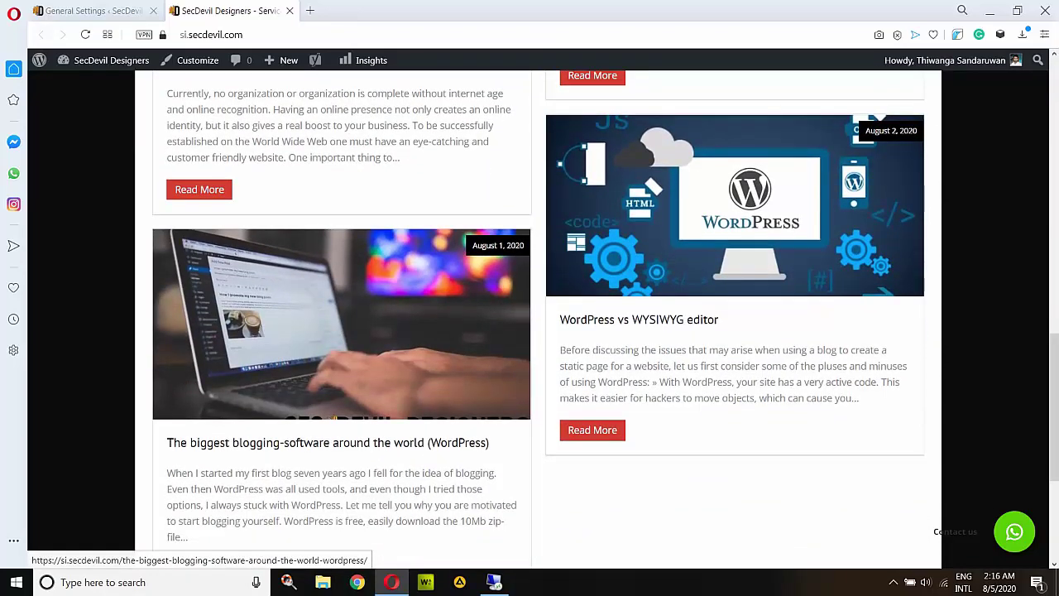
scroll(341, 372, "up", 1)
scroll(341, 372, "up", 2)
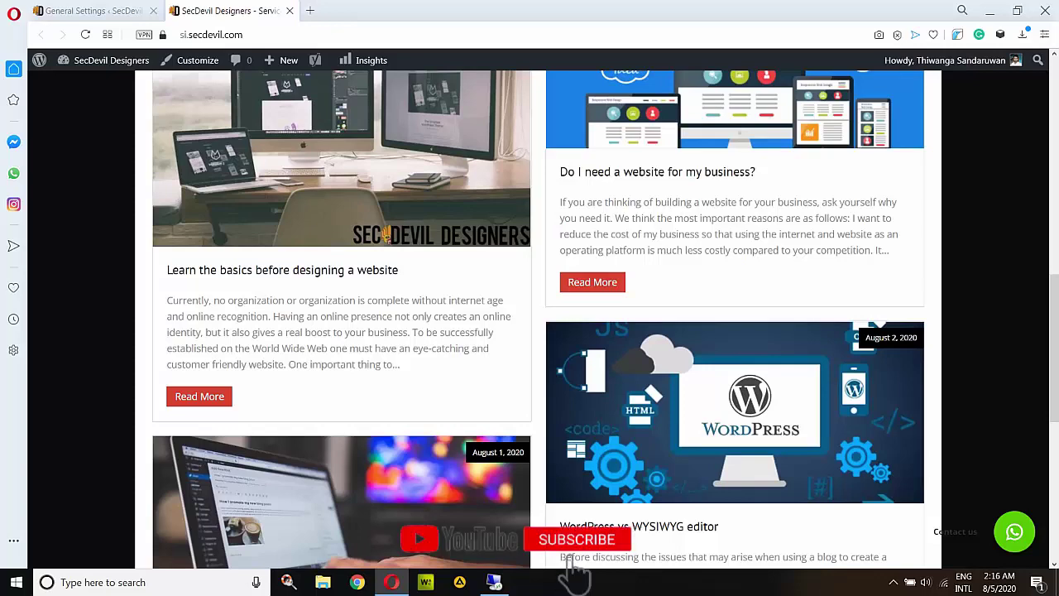
scroll(579, 554, "up", 2)
scroll(583, 563, "up", 2)
scroll(583, 563, "up", 2)
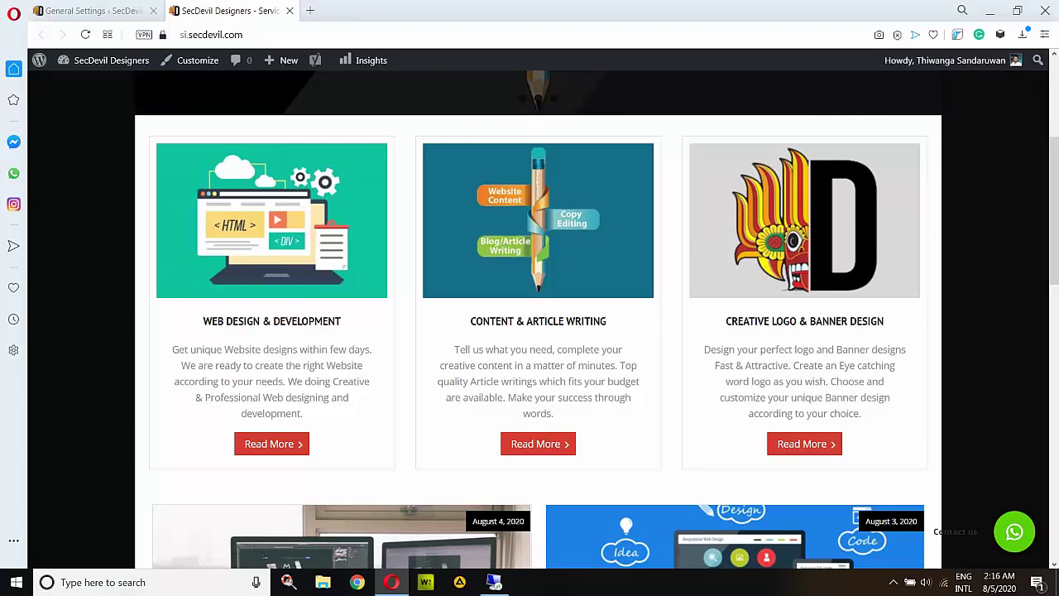
scroll(538, 319, "down", 1)
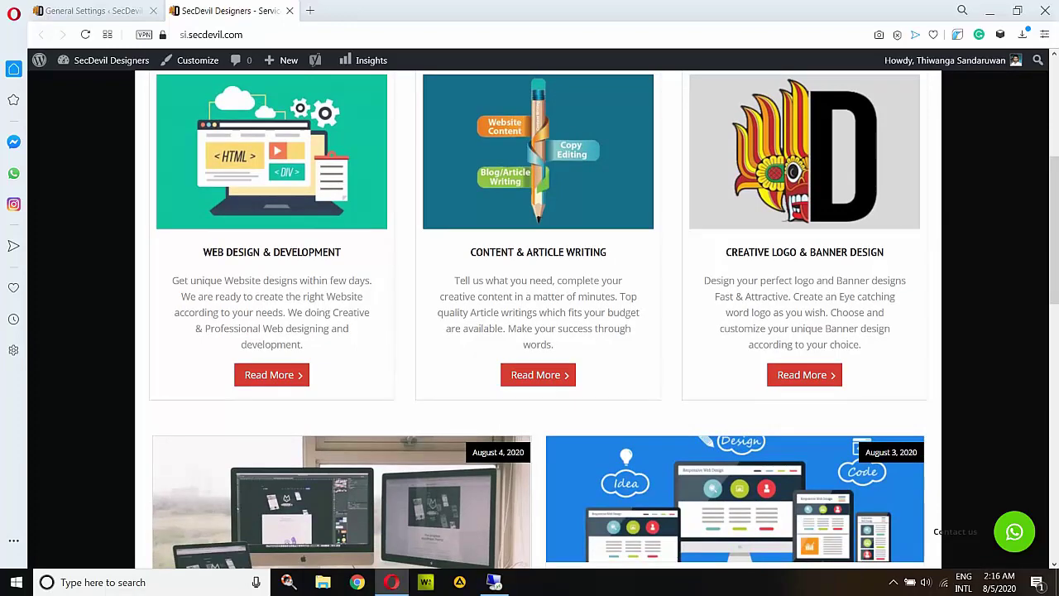
scroll(538, 318, "up", 3)
scroll(538, 319, "down", 5)
scroll(538, 318, "up", 6)
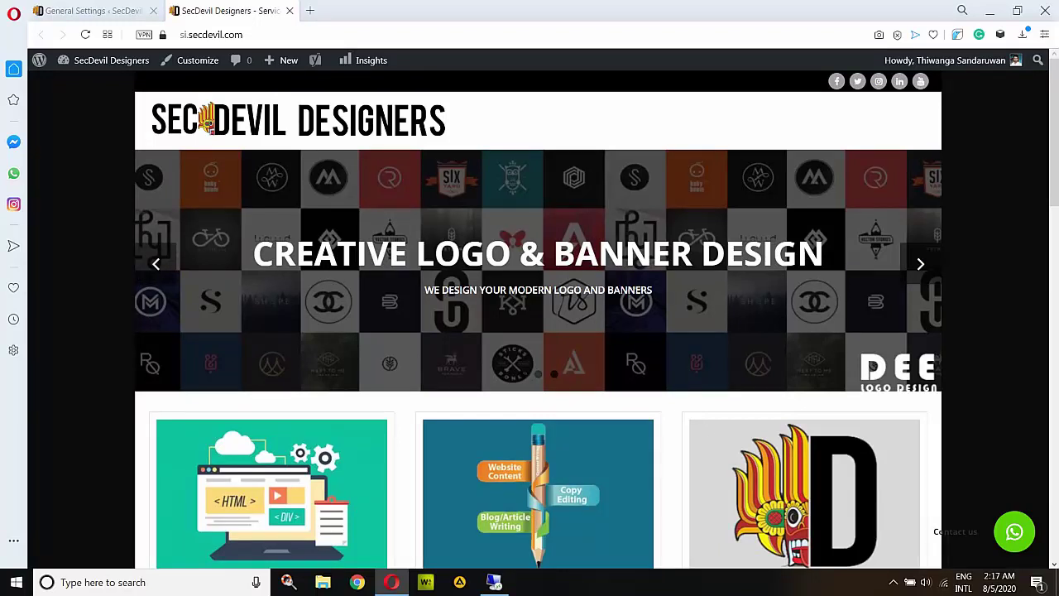
Look through the whole homepage down to the footer's services, contact and about sections, and return to the header.
scroll(537, 319, "down", 1)
scroll(538, 318, "down", 4)
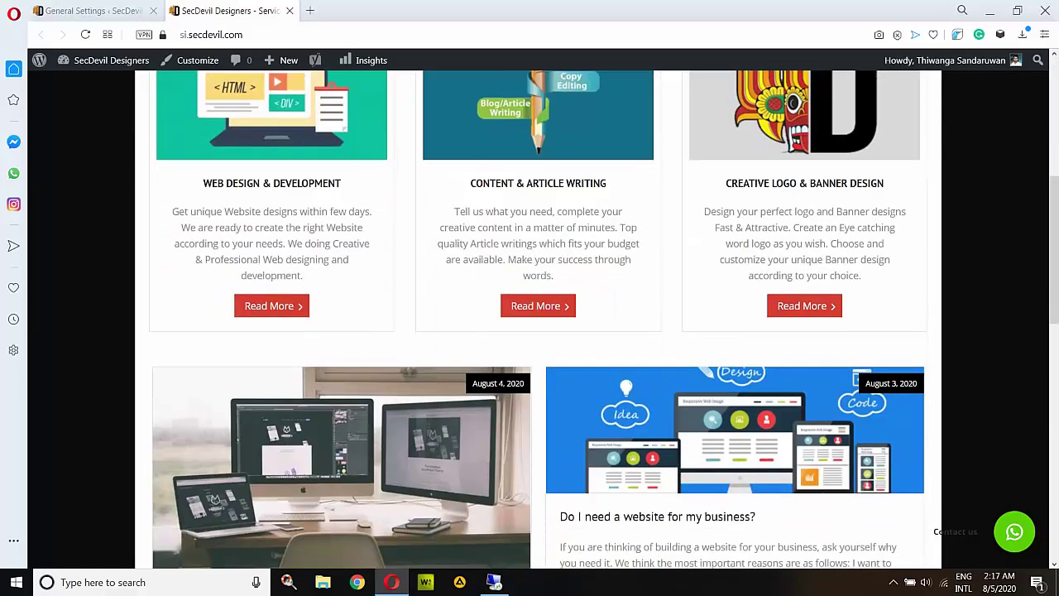
scroll(538, 319, "down", 10)
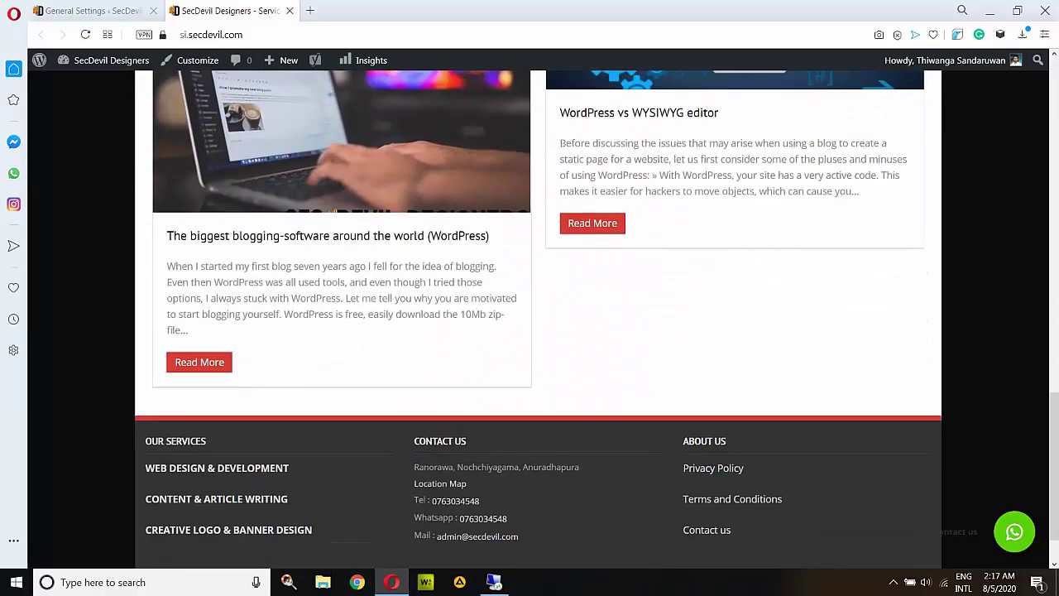
scroll(537, 319, "down", 1)
scroll(537, 319, "up", 15)
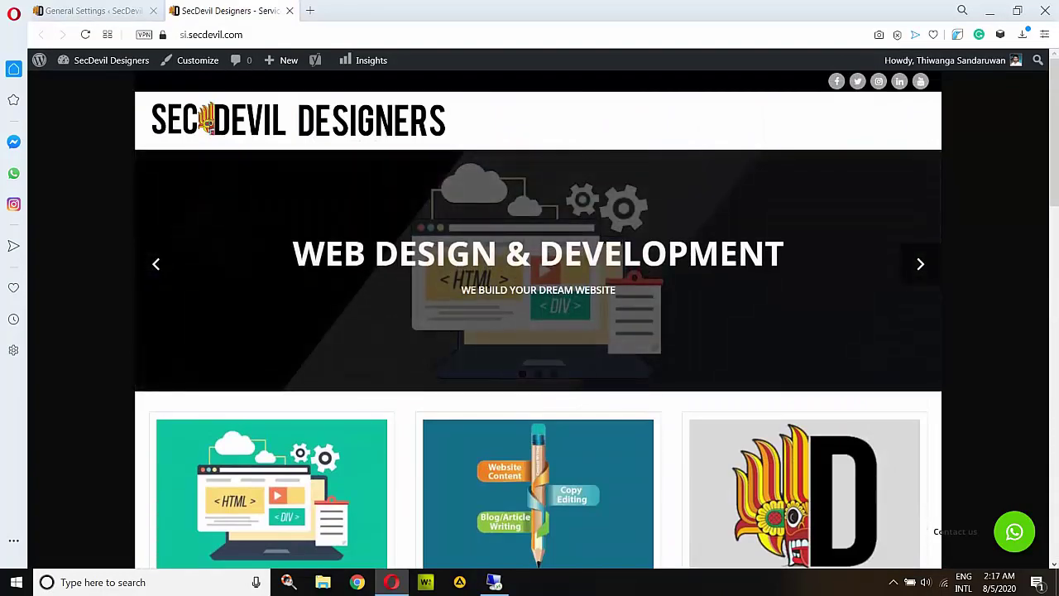
left_click(893, 582)
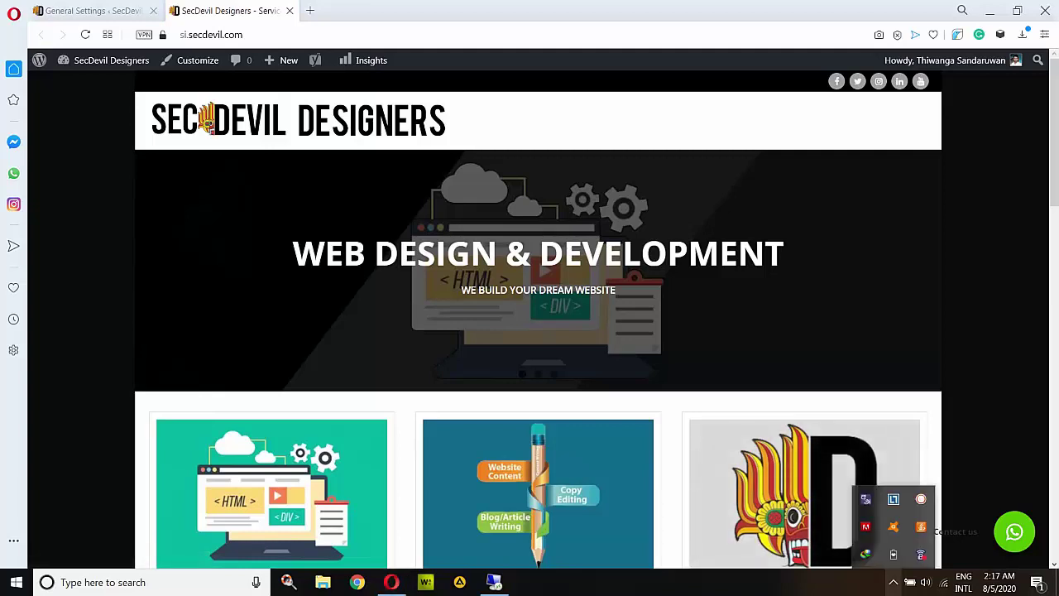
left_click(920, 527)
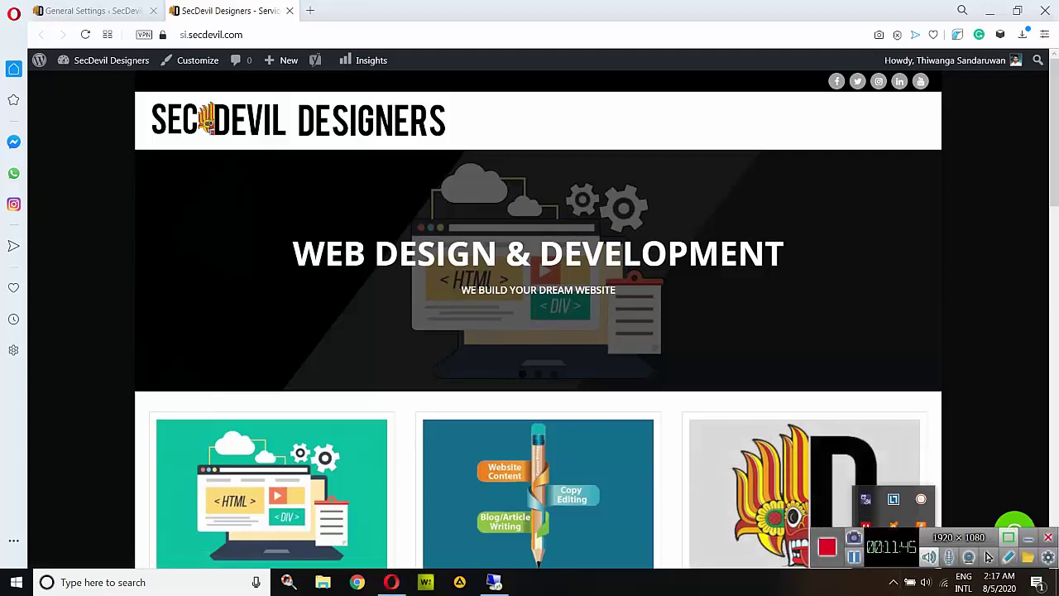